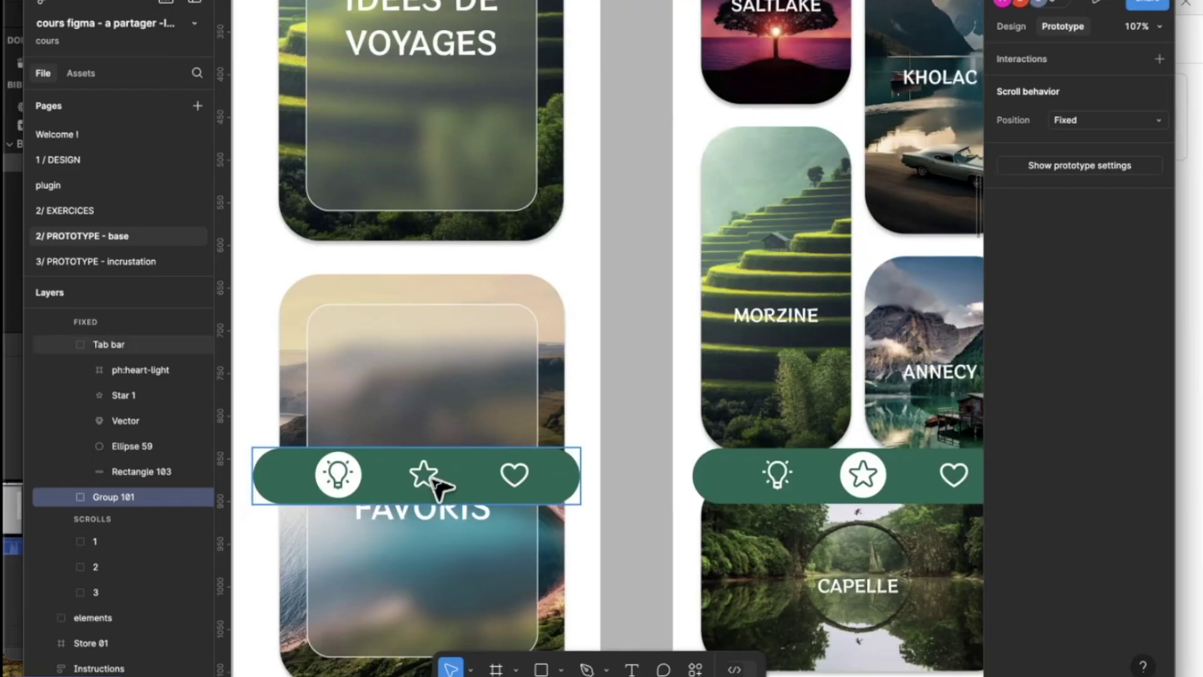
- Link the star icon in the first screen's tab bar to the "navigate to 2" frame with an on-tap Navigate to interaction
scroll(433, 484, down, 4)
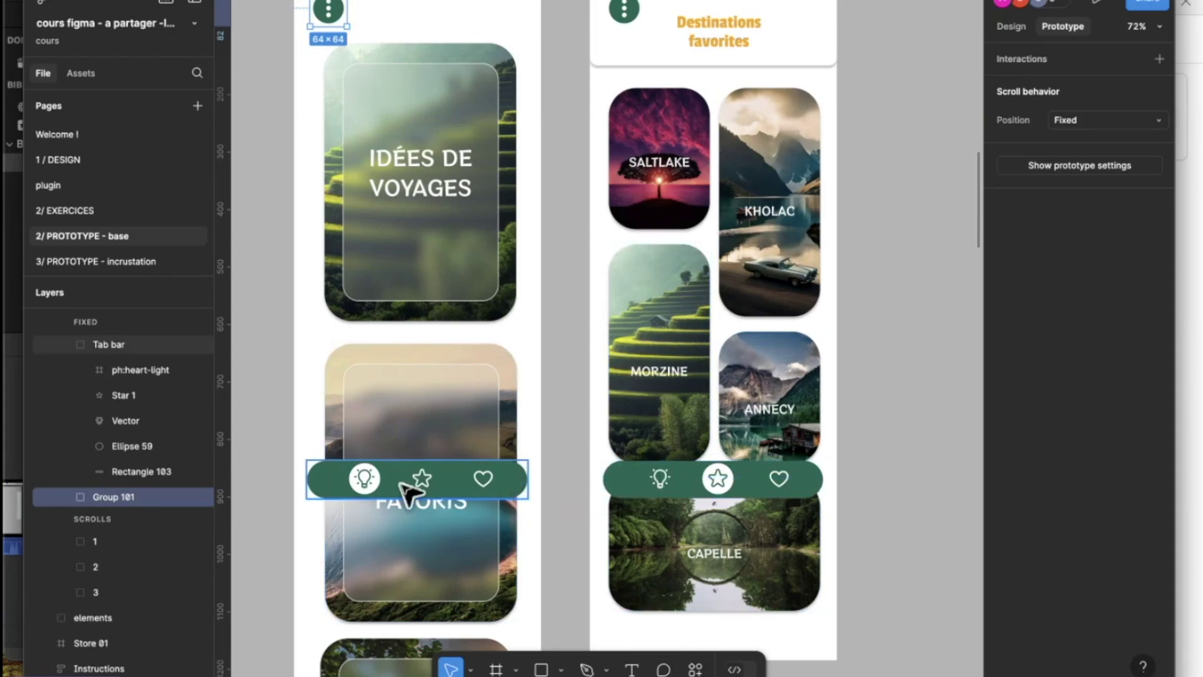
scroll(410, 492, up, 4)
scroll(451, 484, down, 2)
scroll(452, 484, right, 2)
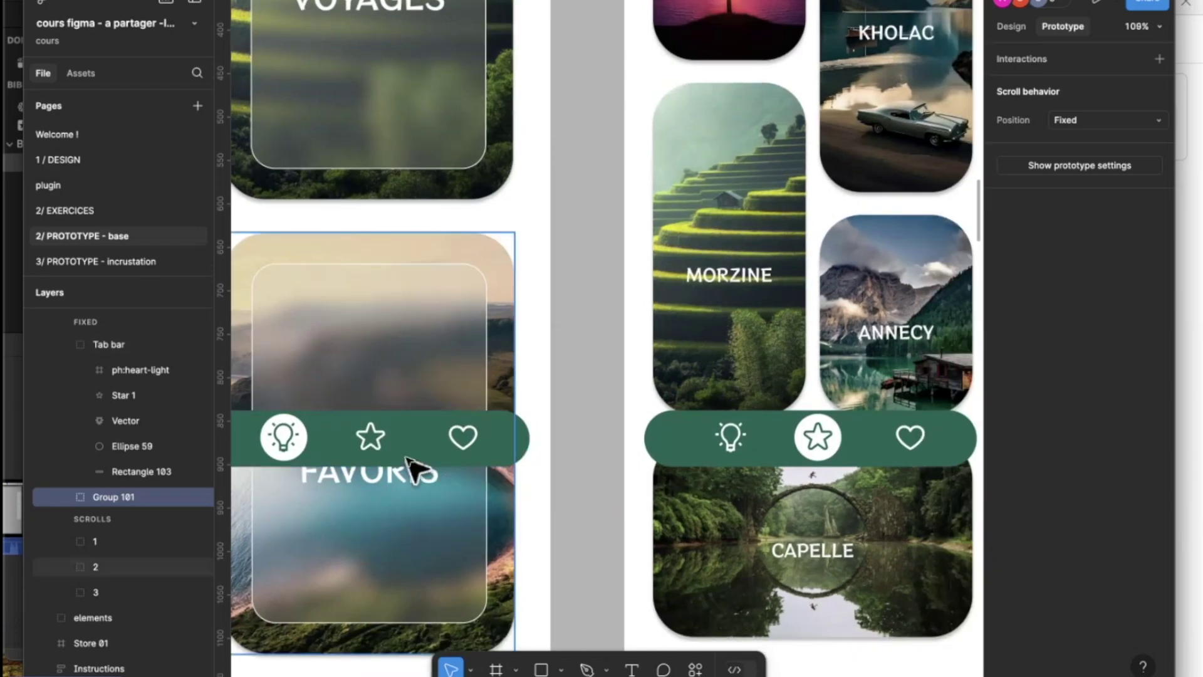
double_click(379, 439)
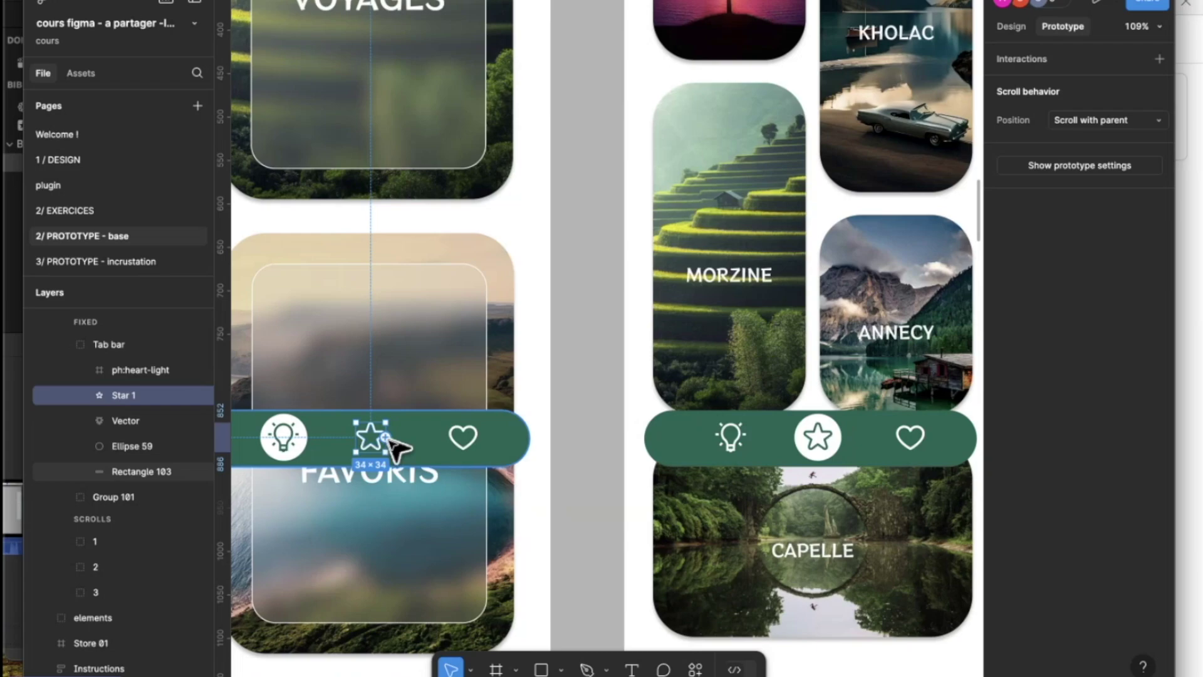
drag(389, 438, 640, 395)
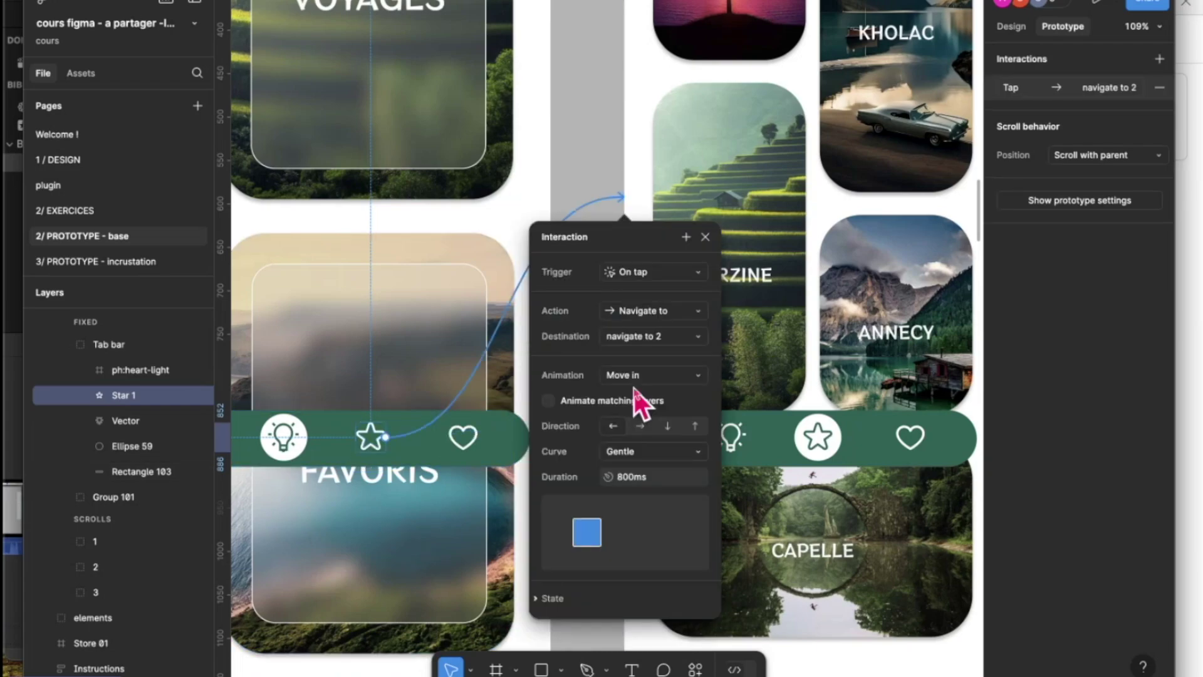
click(705, 239)
- Link the light bulb icon in the "navigate to 2" tab bar back to the "navigate to 1 + fixed" frame
click(729, 439)
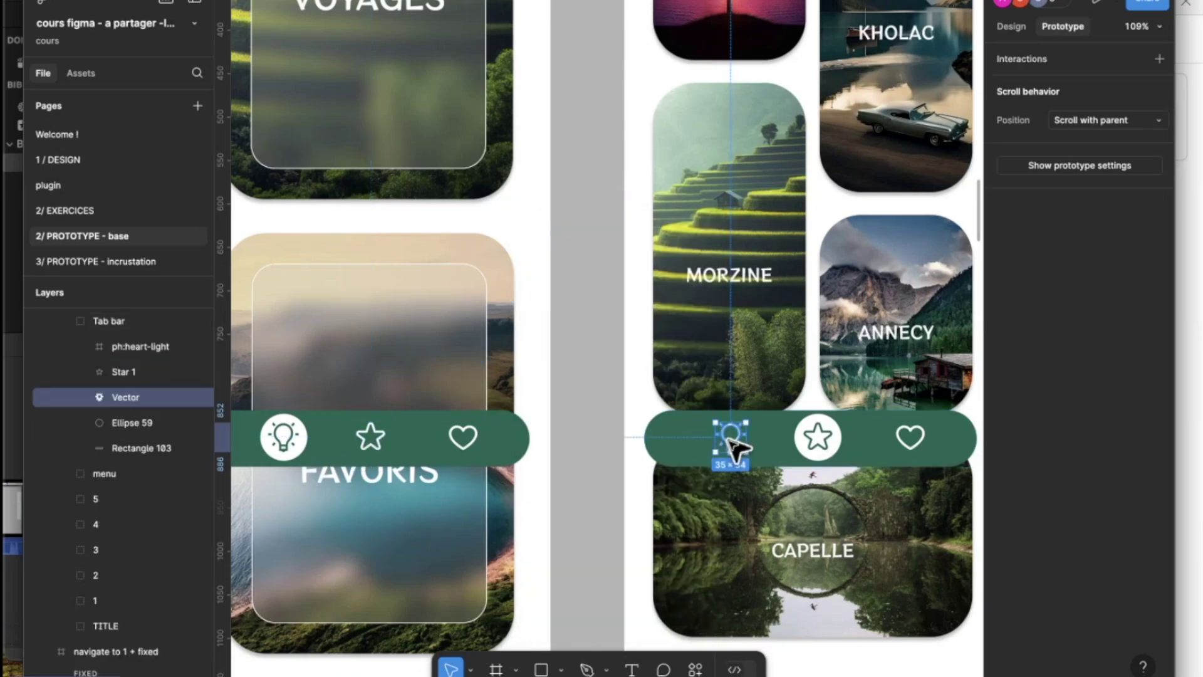
drag(715, 437, 545, 408)
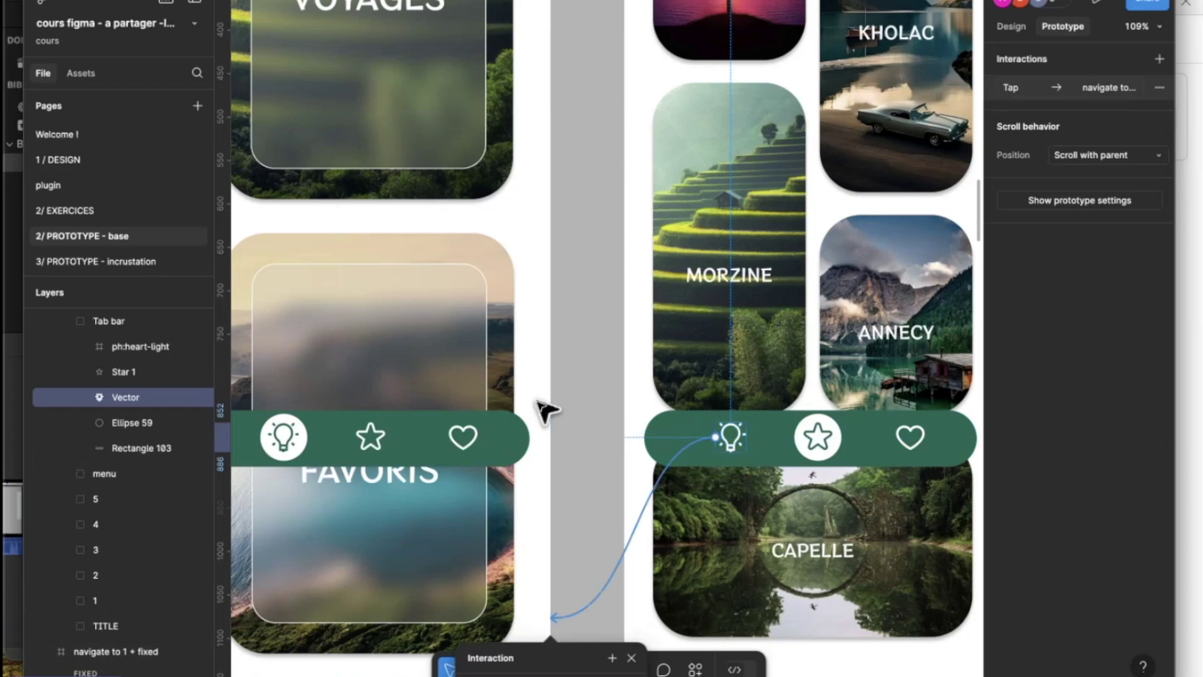
scroll(545, 412, down, 2)
scroll(544, 414, down, 3)
key(Escape)
scroll(470, 313, up, 1)
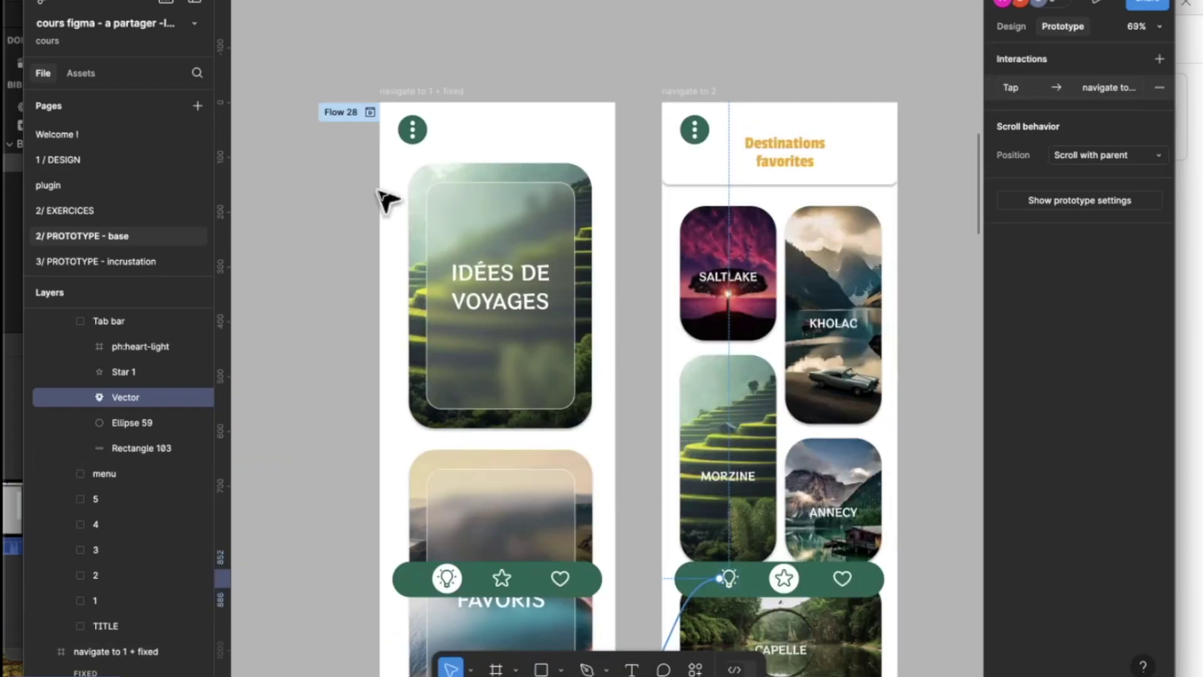
- Preview Flow 28, go to the Destinations favorites screen through the star icon, and check how it scrolls
click(369, 113)
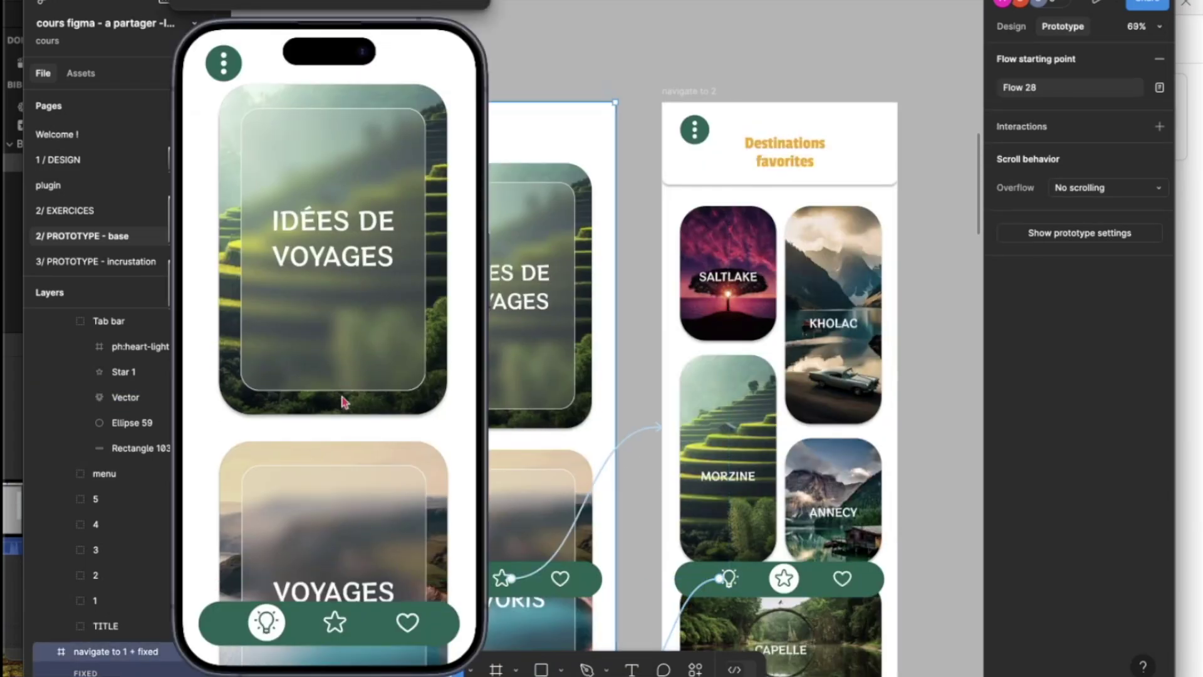
click(335, 622)
scroll(312, 454, down, 5)
scroll(312, 454, up, 4)
scroll(312, 454, down, 3)
scroll(311, 453, up, 3)
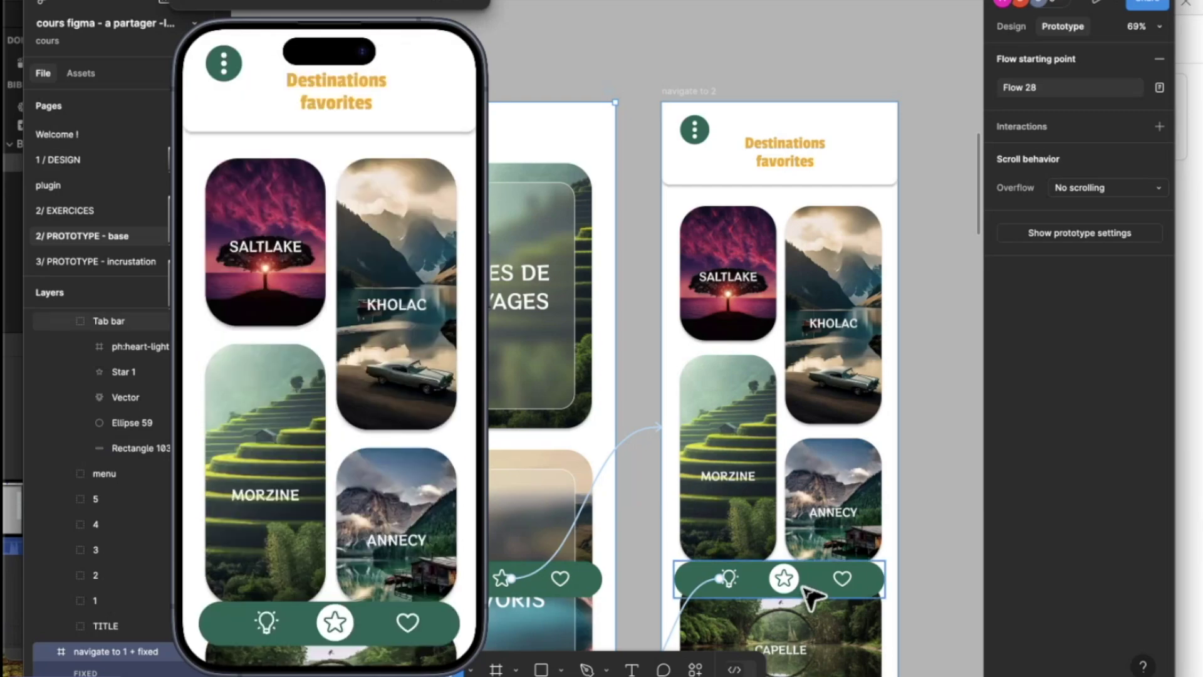
- Set the scroll position of the tab bar and the round menu button in the "navigate to 2" frame to Fixed
click(824, 589)
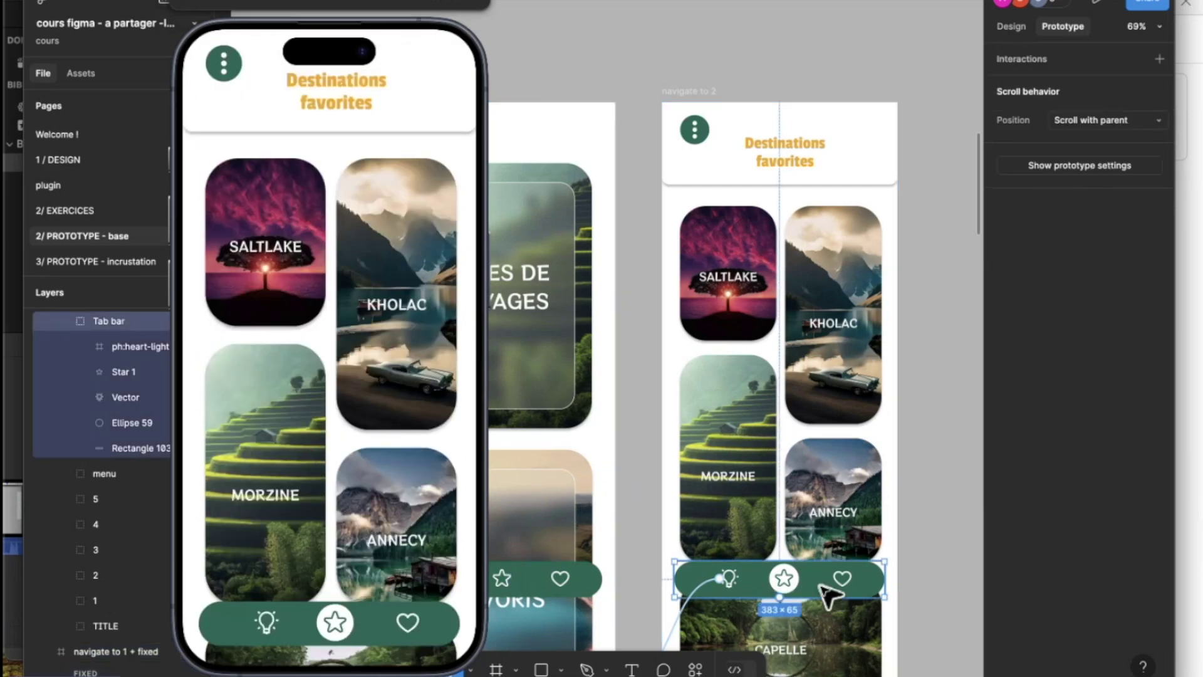
click(1133, 121)
click(1090, 172)
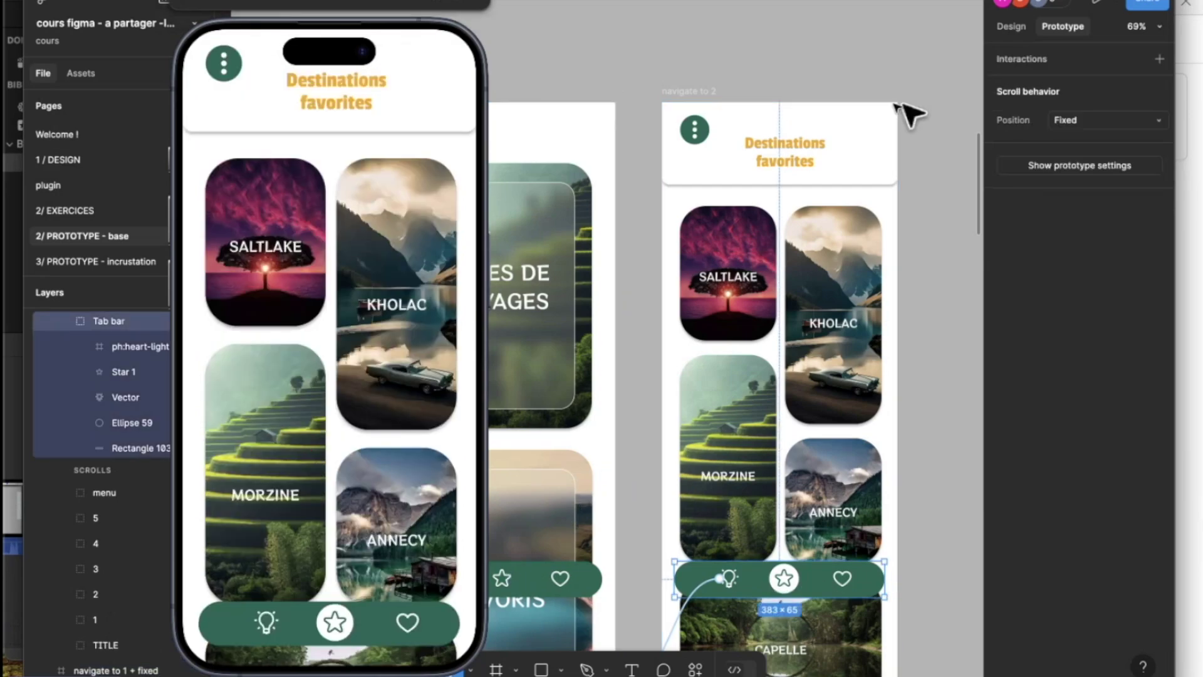
click(702, 130)
click(1137, 126)
click(1126, 139)
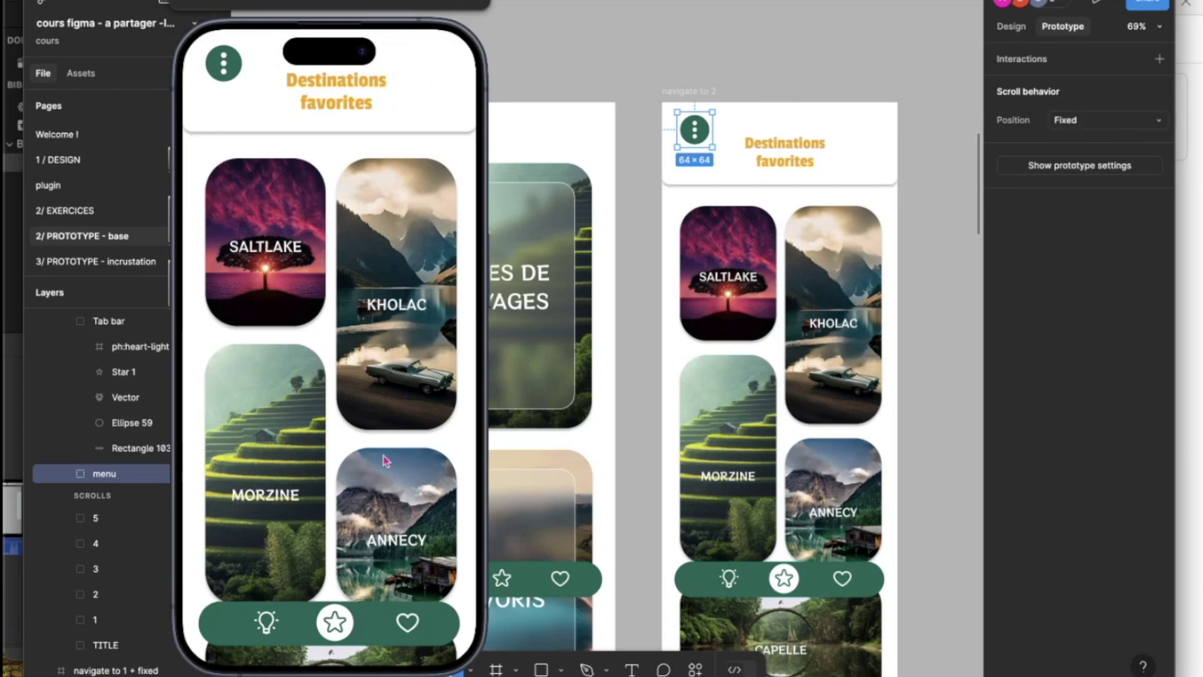
- Test switching between both screens with the light bulb and star icons, check the scrolling, and close the preview
click(265, 623)
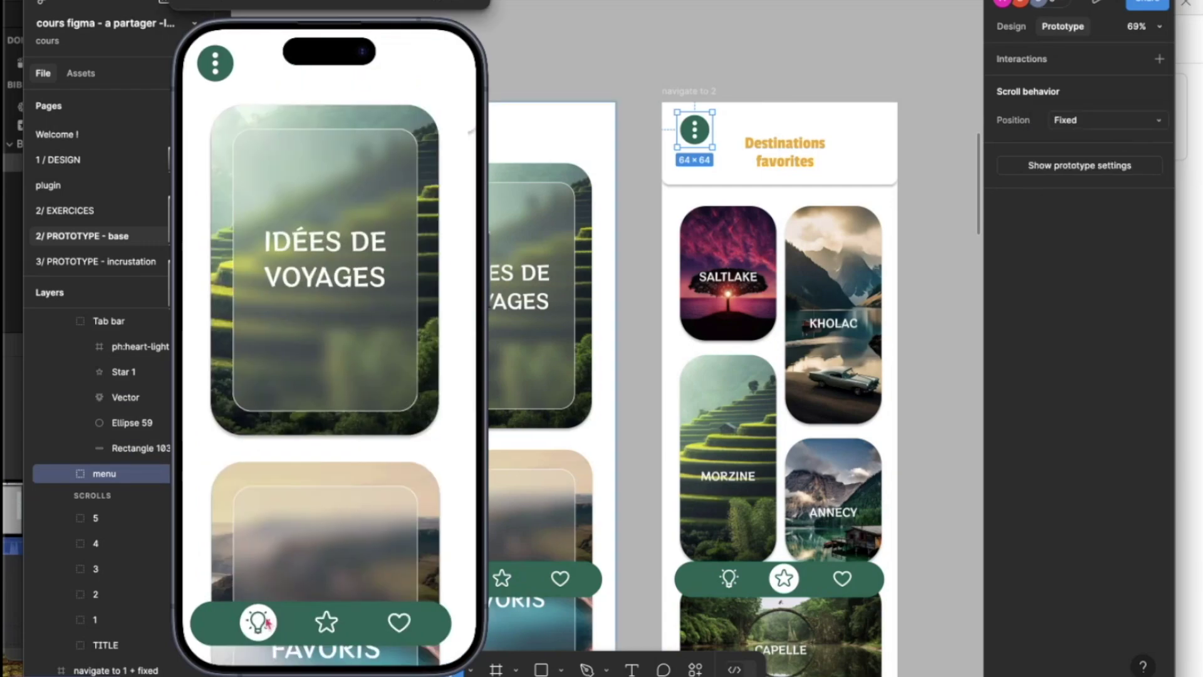
click(334, 625)
click(262, 624)
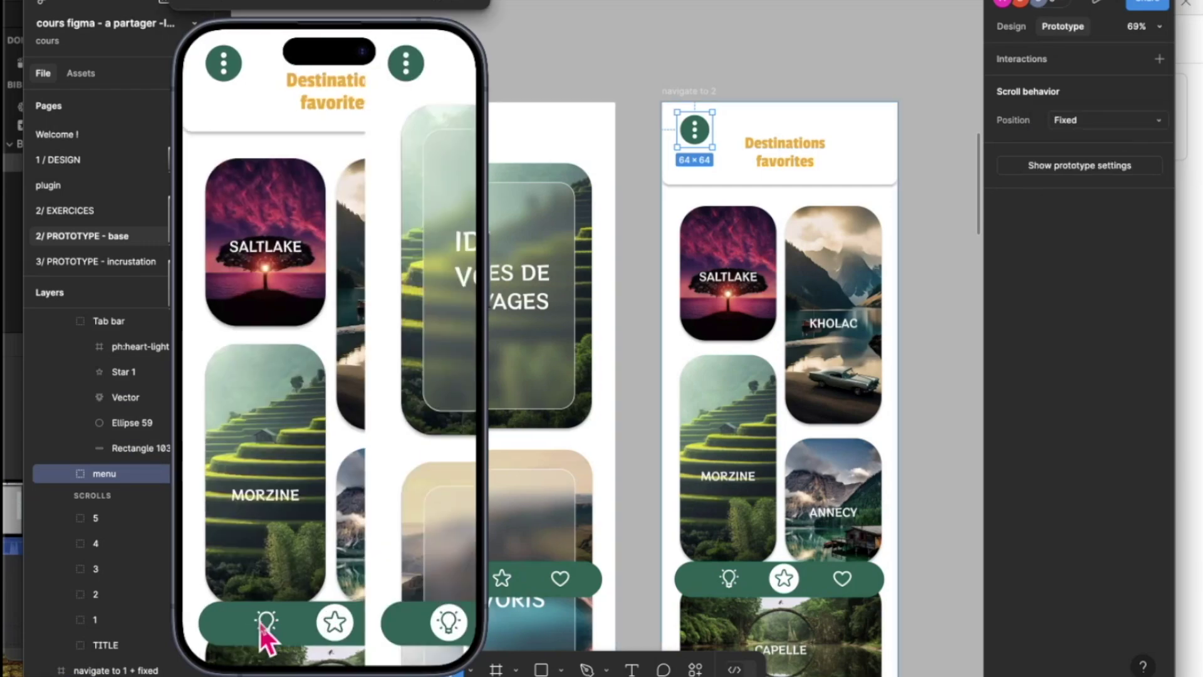
click(337, 627)
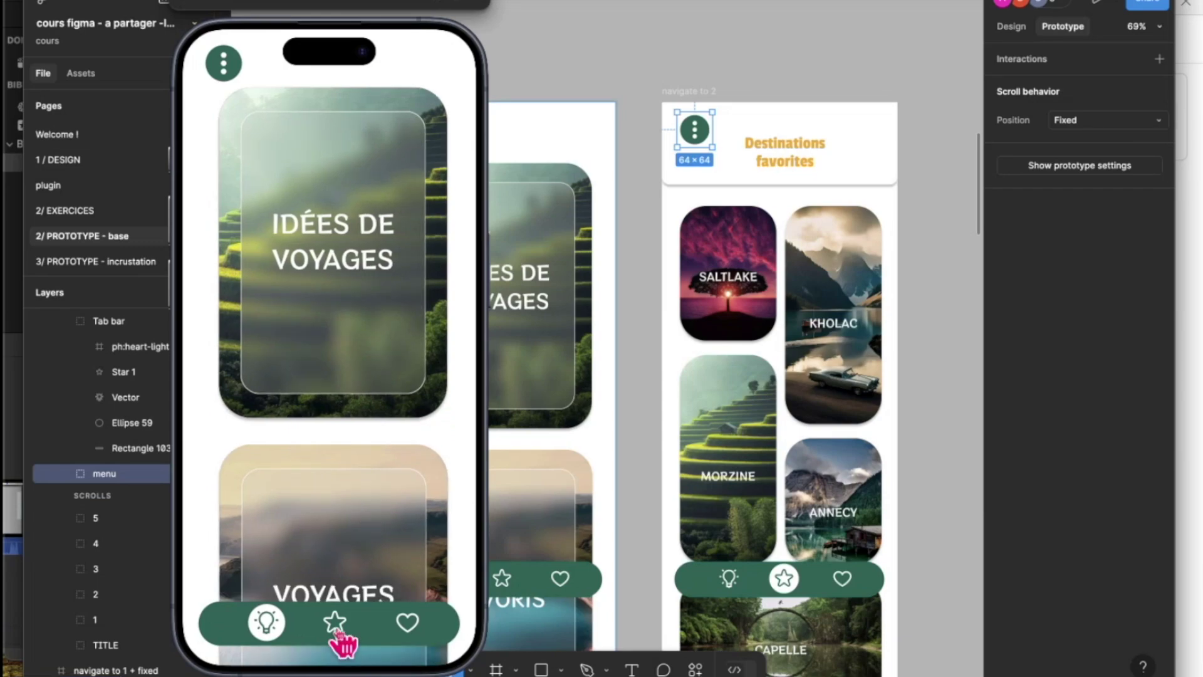
scroll(329, 444, down, 3)
scroll(330, 444, up, 3)
scroll(331, 443, down, 3)
scroll(331, 443, up, 3)
click(481, 4)
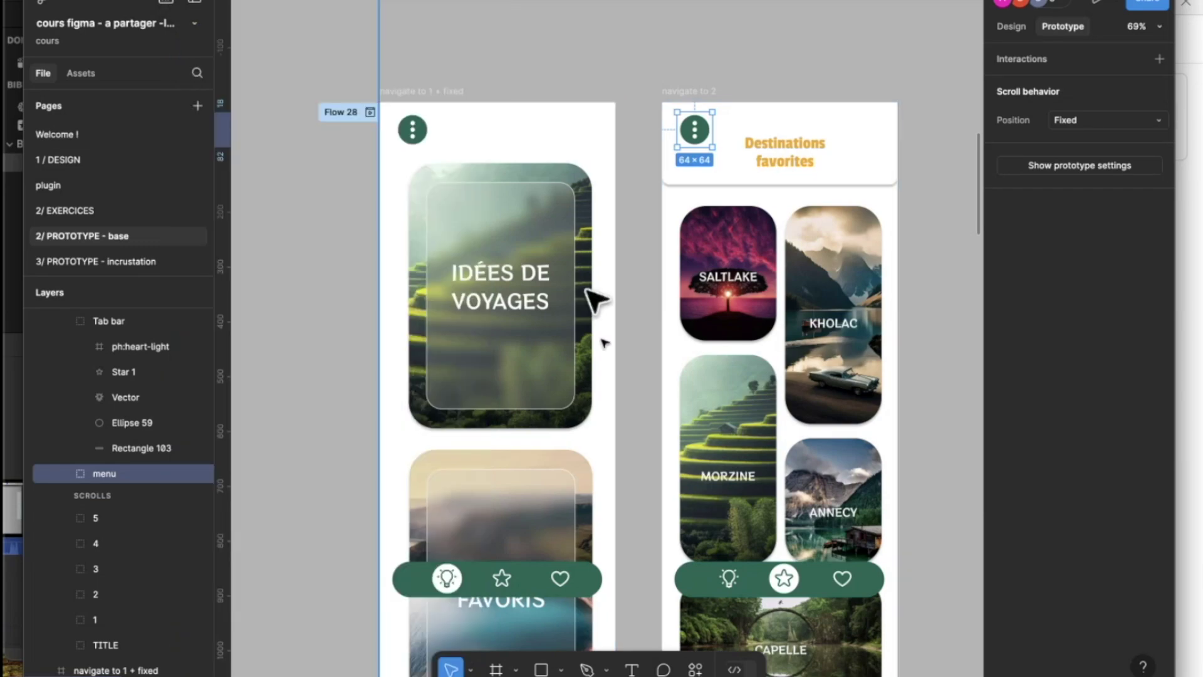
- Open the interaction linking the star icon to "navigate to 2" and examine the available trigger and action options
scroll(634, 462, down, 3)
click(539, 396)
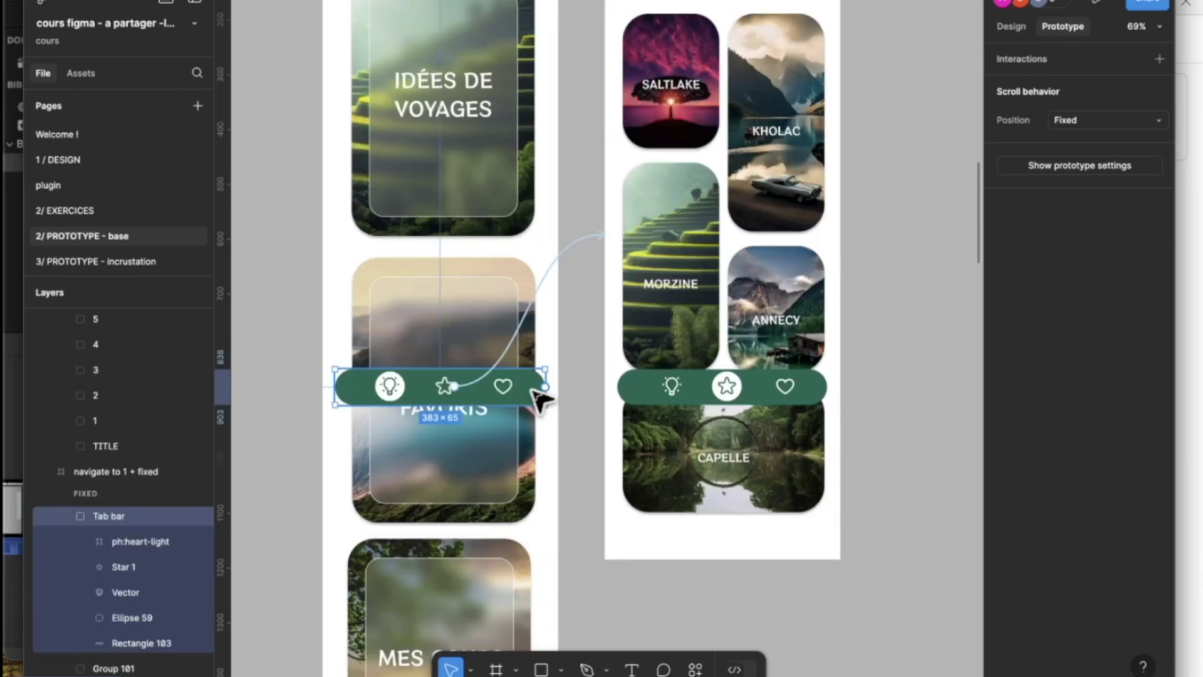
click(551, 270)
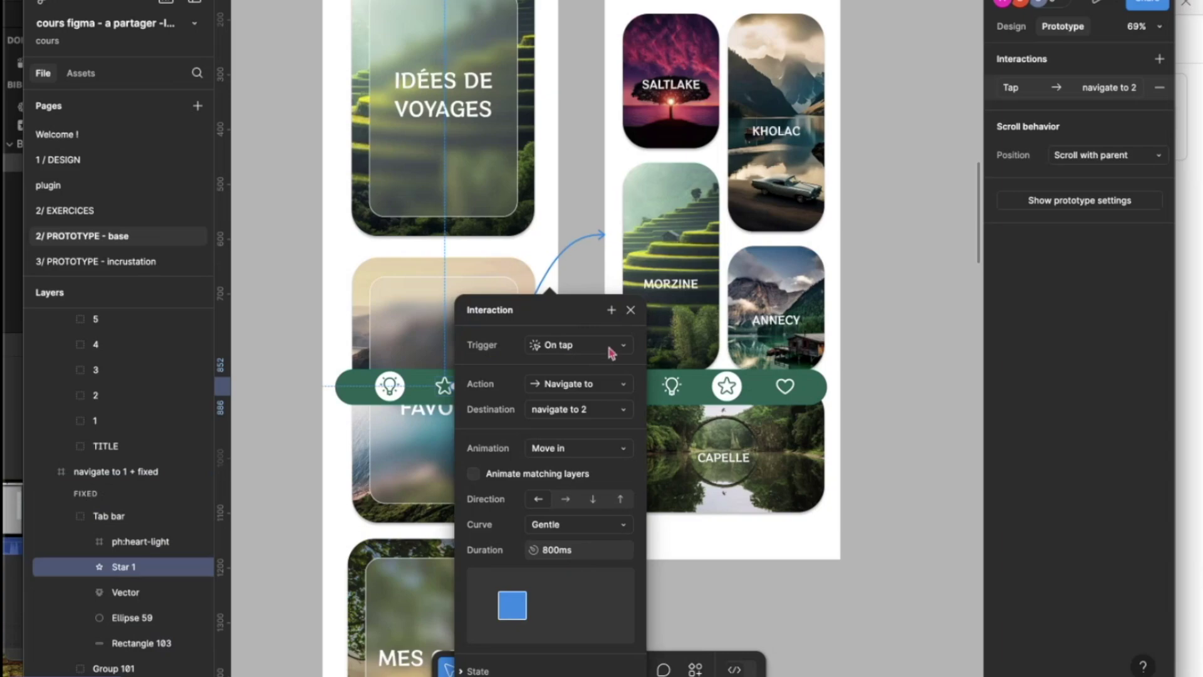
click(578, 347)
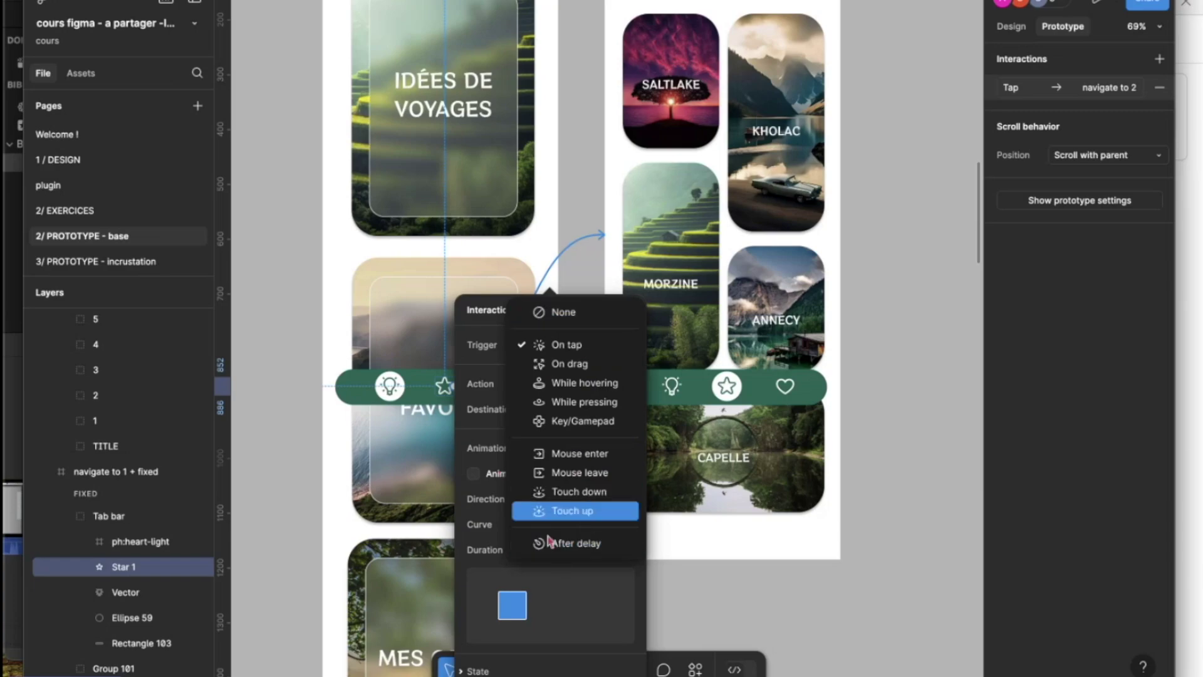
click(495, 337)
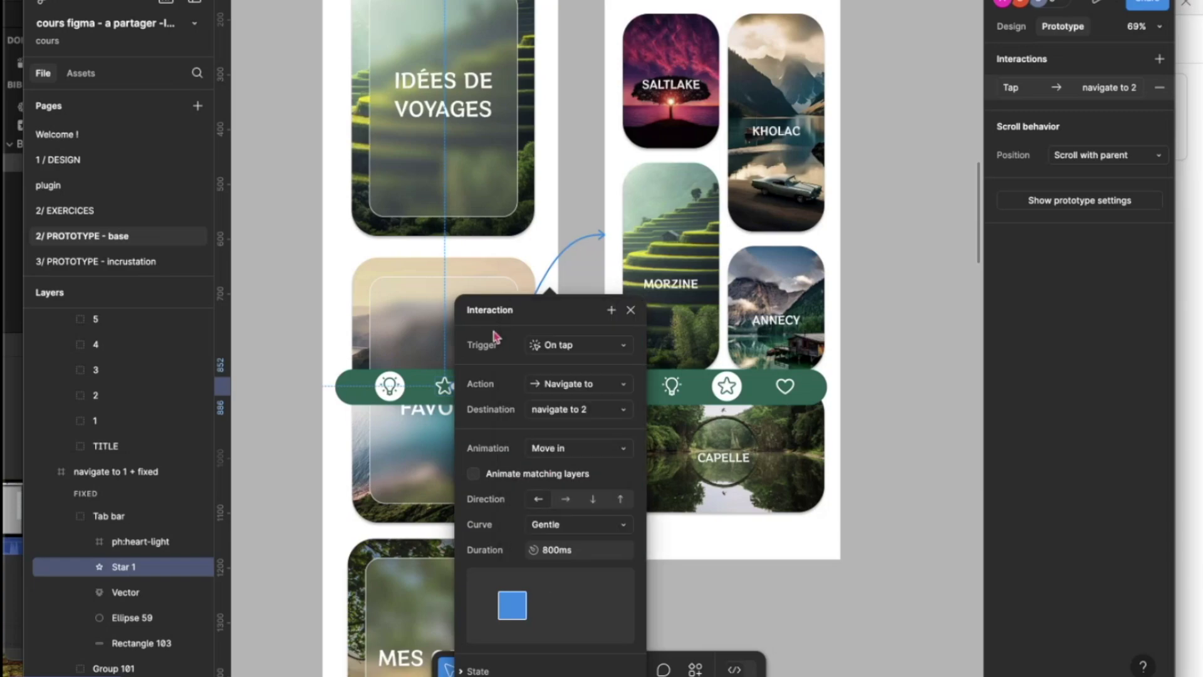
click(598, 389)
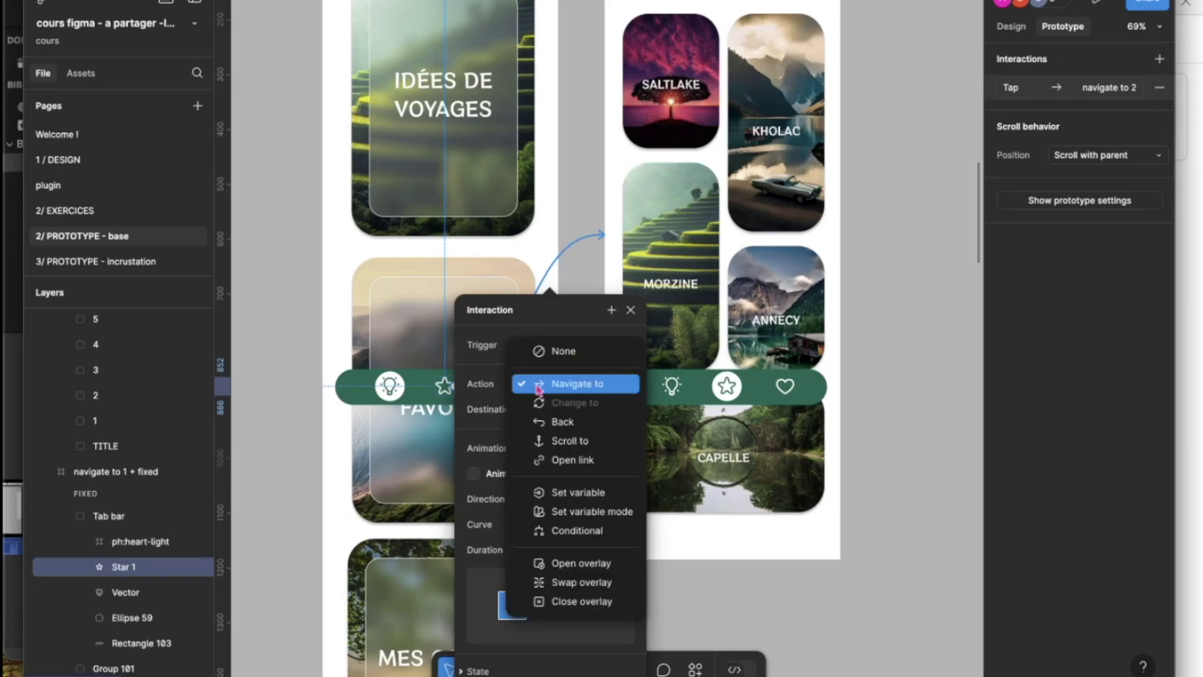
click(598, 391)
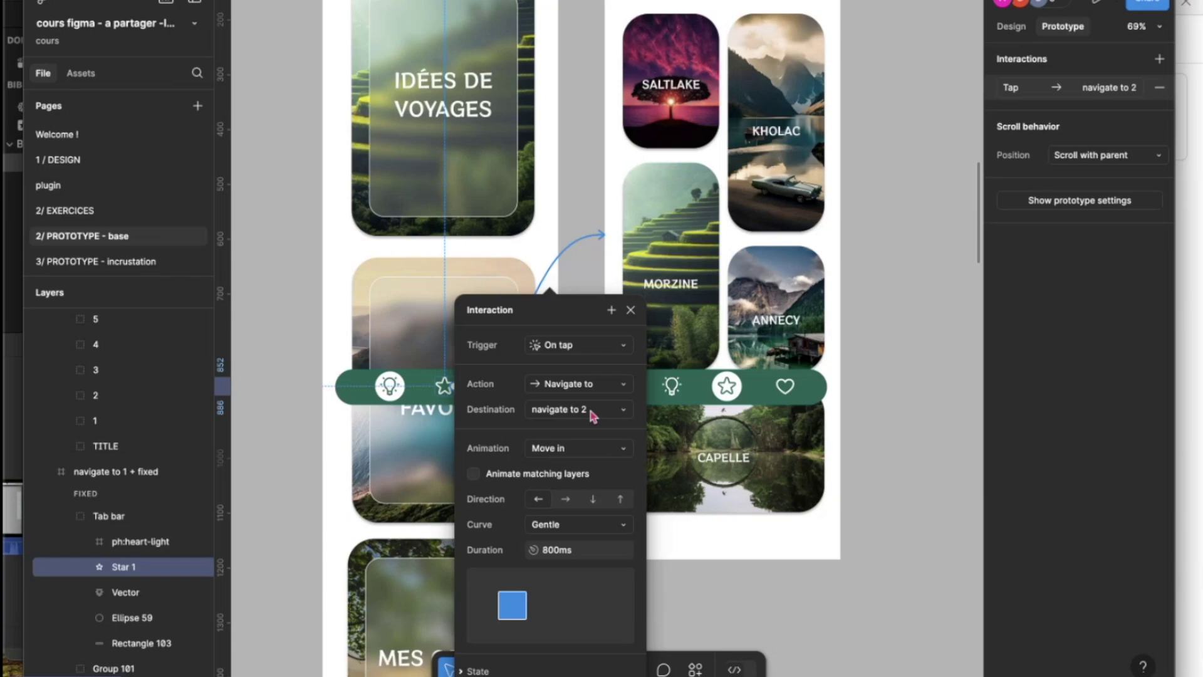
- Set the star icon interaction's animation to Slide in with a downward direction
click(571, 450)
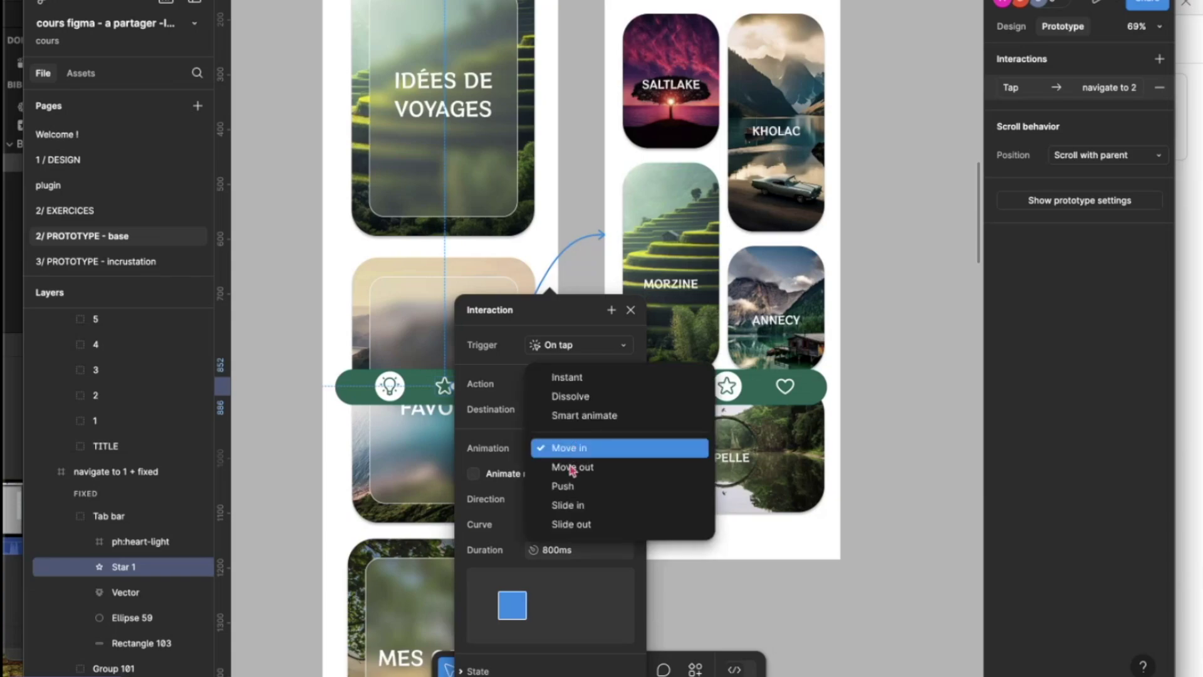
click(568, 504)
click(592, 500)
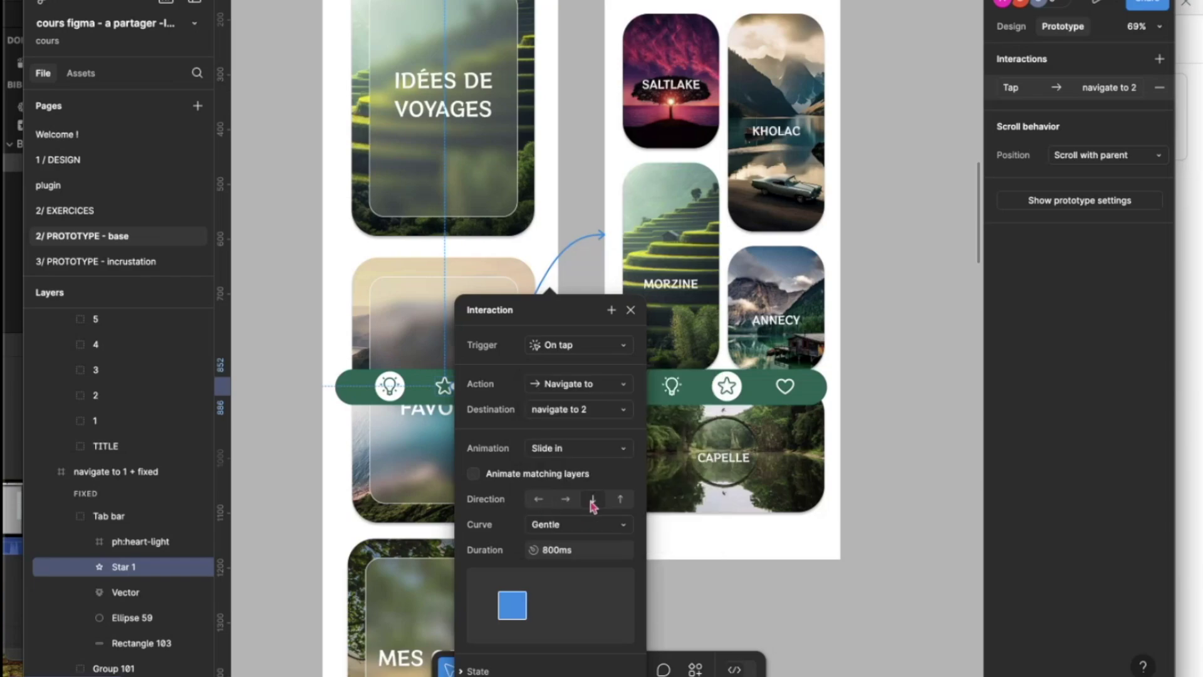
scroll(588, 514, down, 2)
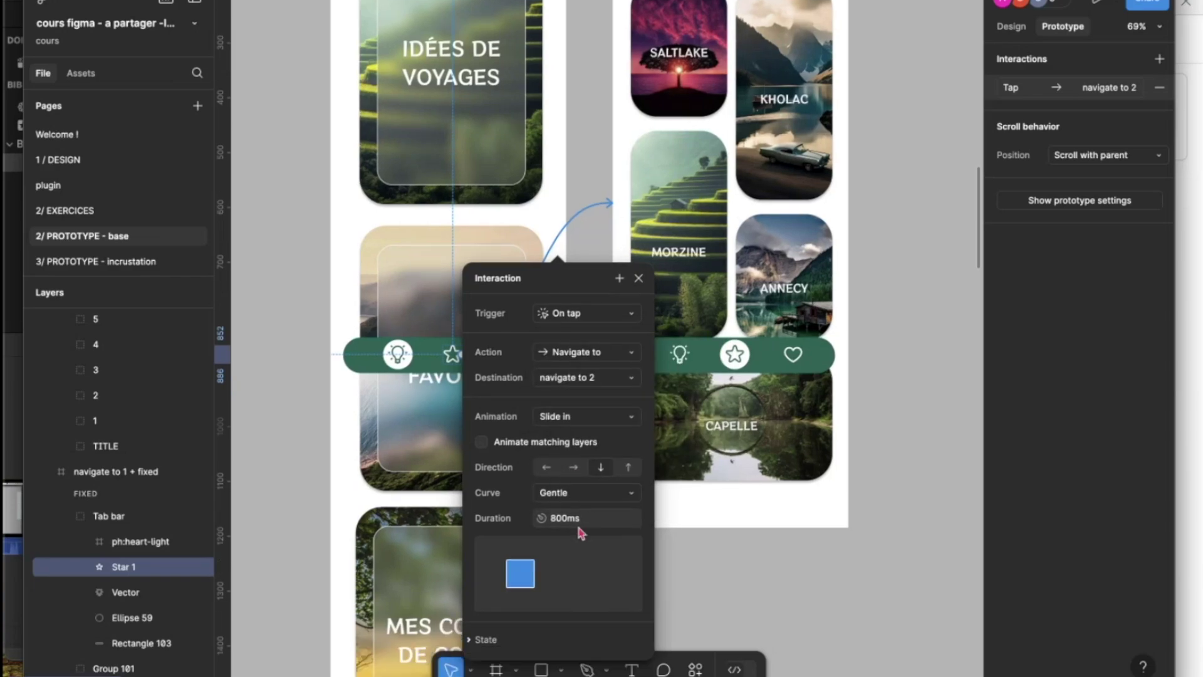
click(639, 278)
- Set the animation of the light bulb's interaction in the "navigate to 2" frame to Slide in with an upward direction
click(655, 376)
click(643, 387)
click(636, 397)
click(658, 570)
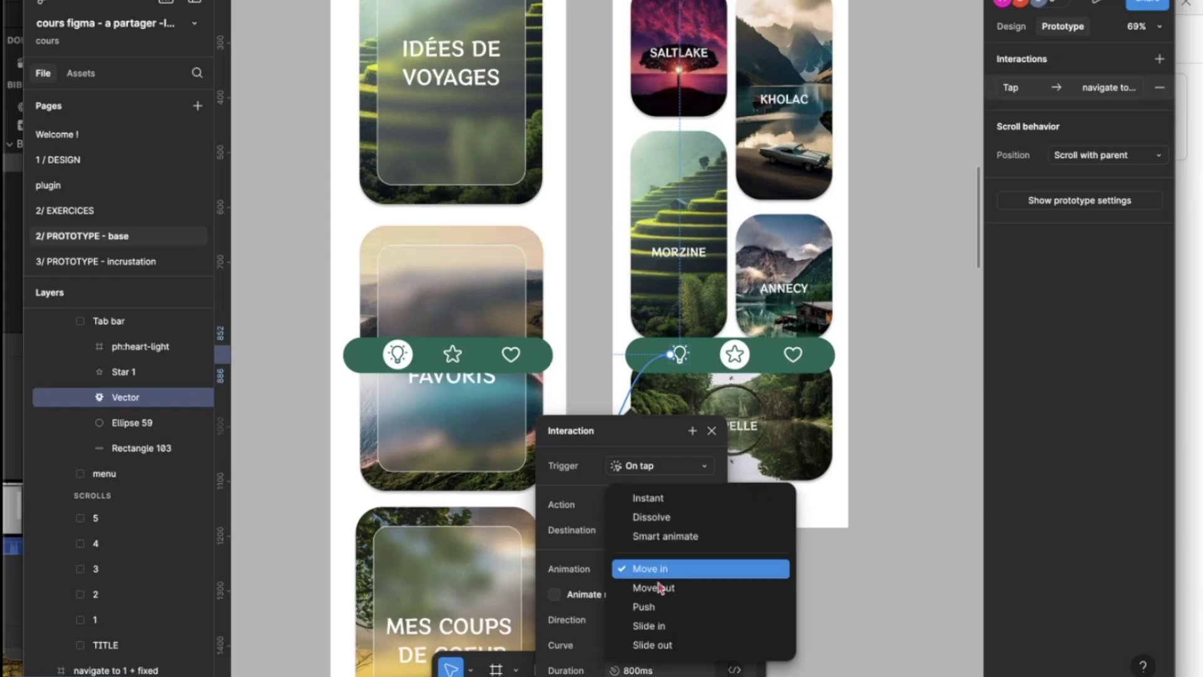
click(666, 625)
scroll(646, 517, down, 5)
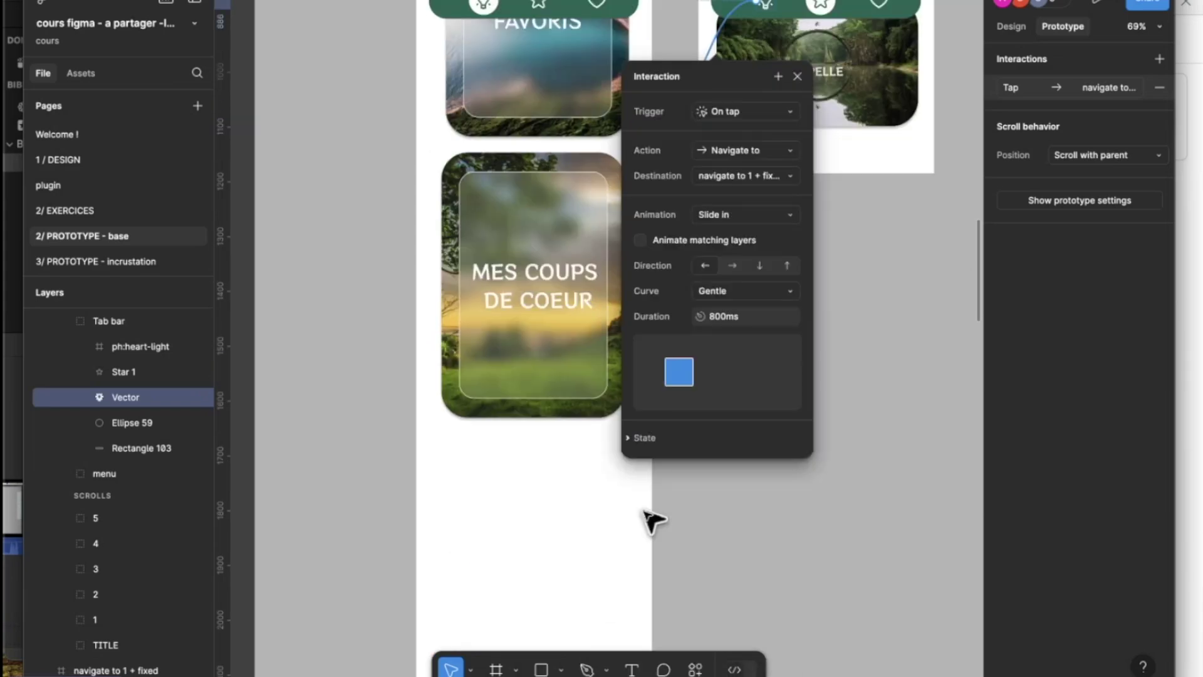
click(787, 266)
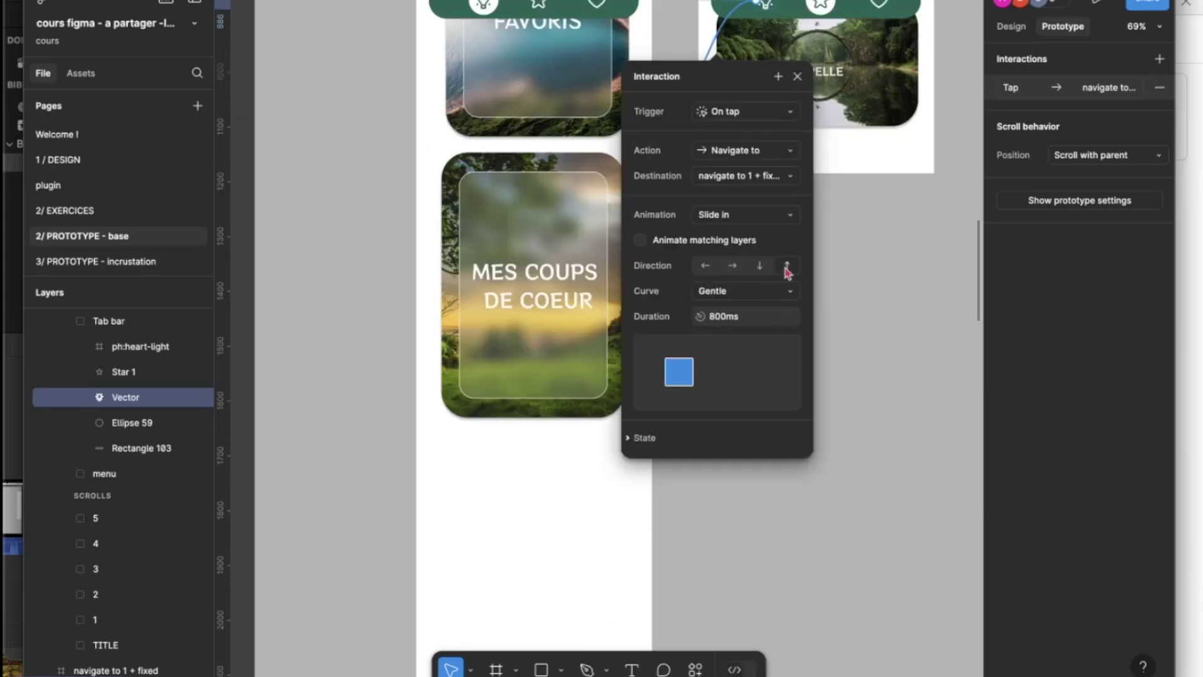
click(798, 76)
- Preview Flow 28 again and test the slide transitions between both screens using the star and light bulb icons
scroll(803, 82, up, 5)
scroll(807, 86, up, 3)
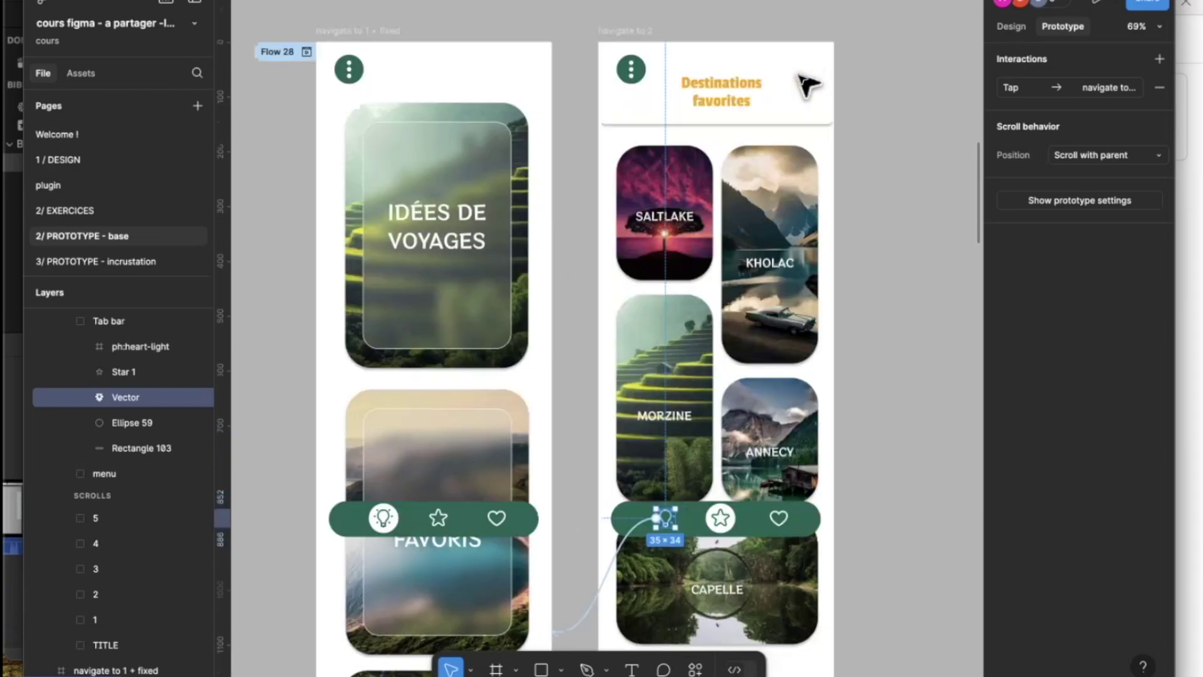
click(309, 51)
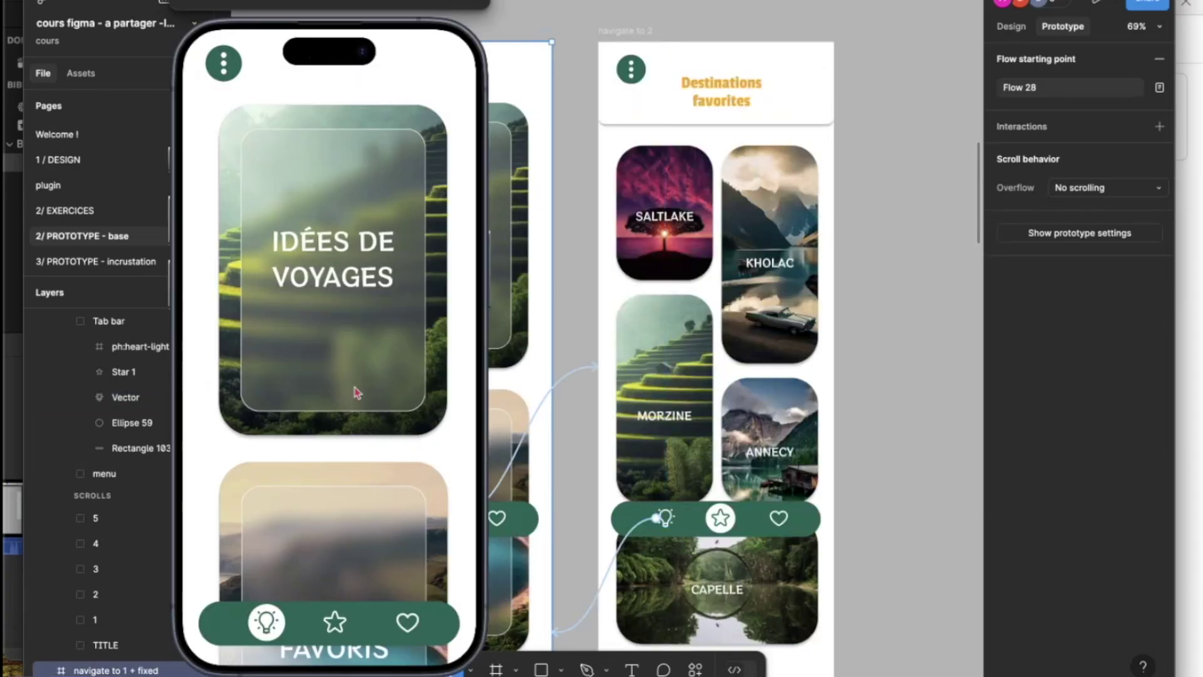
click(334, 624)
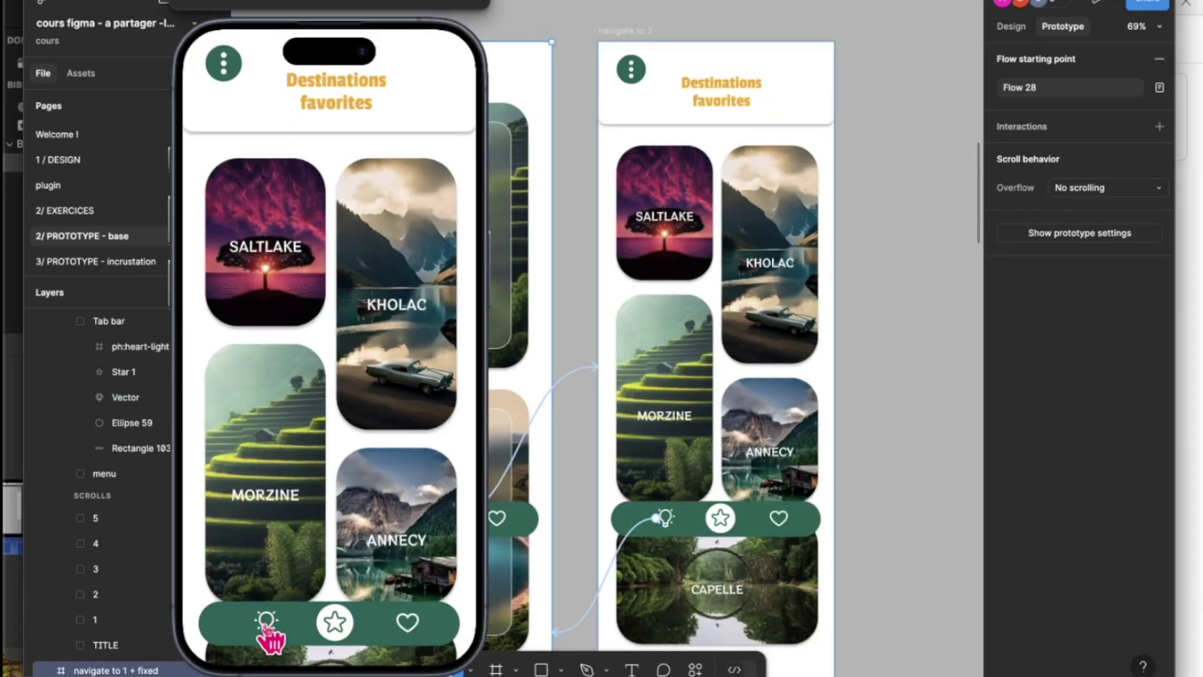
click(268, 623)
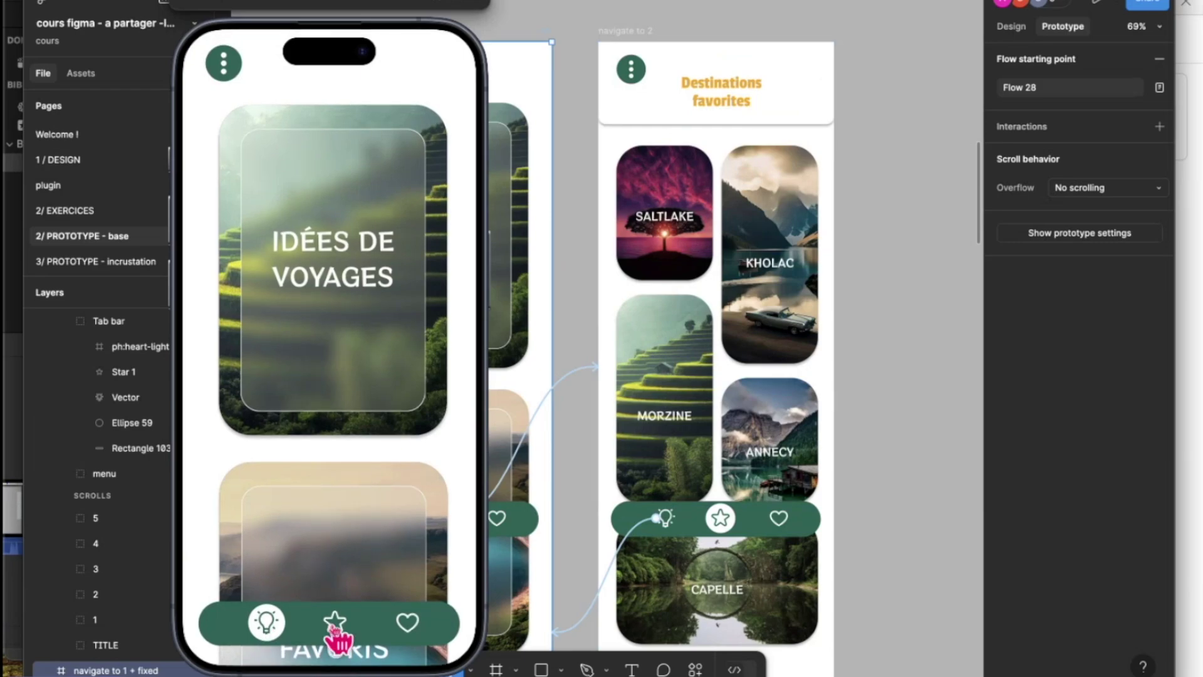
click(333, 624)
click(268, 624)
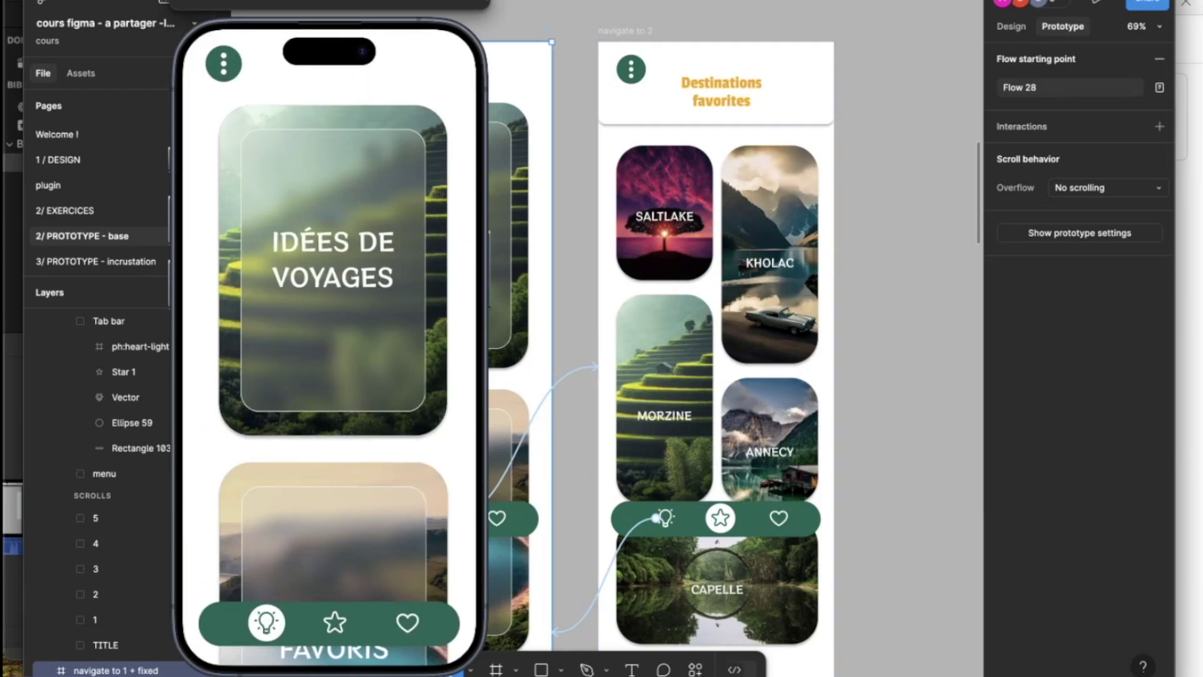
key(Escape)
- Review the animation and curve options of the star icon's interaction to "navigate to 2" and set its animation to Smart animate
click(571, 382)
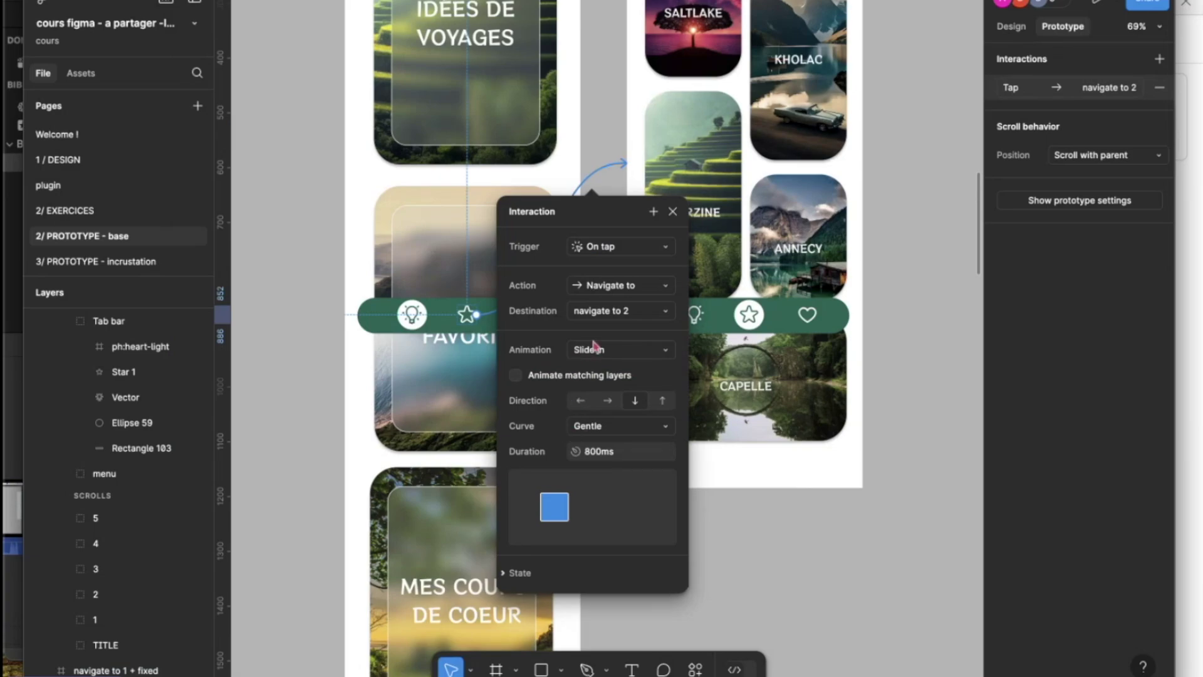
click(595, 348)
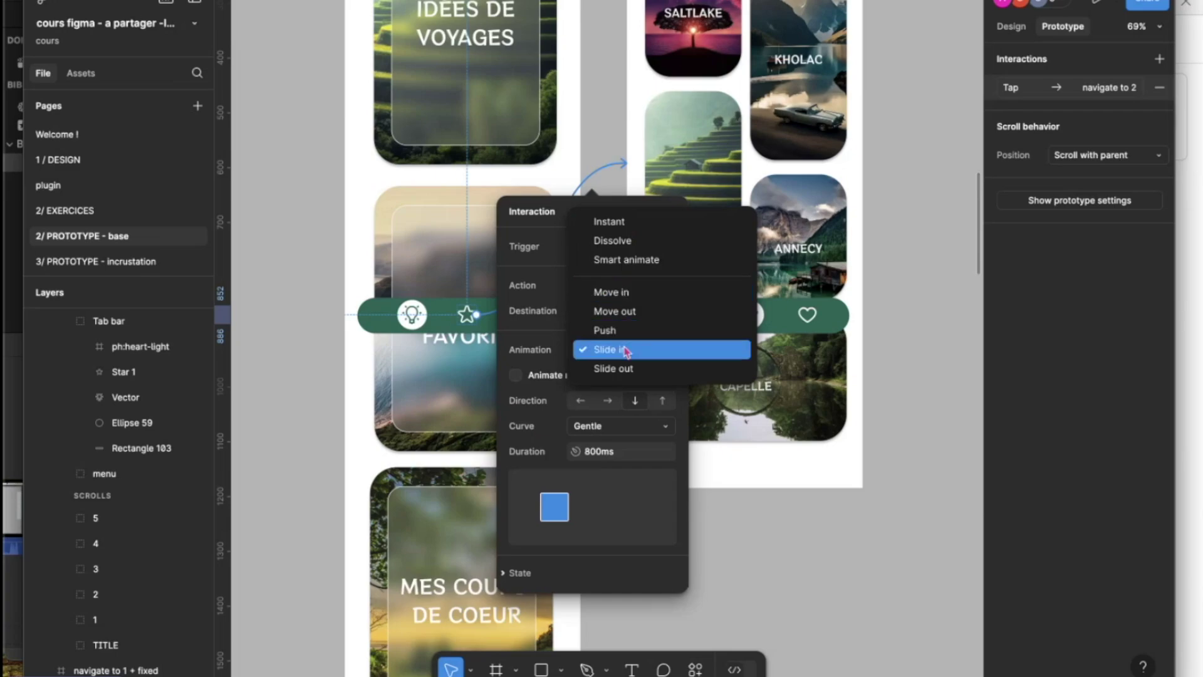
click(571, 431)
click(571, 431)
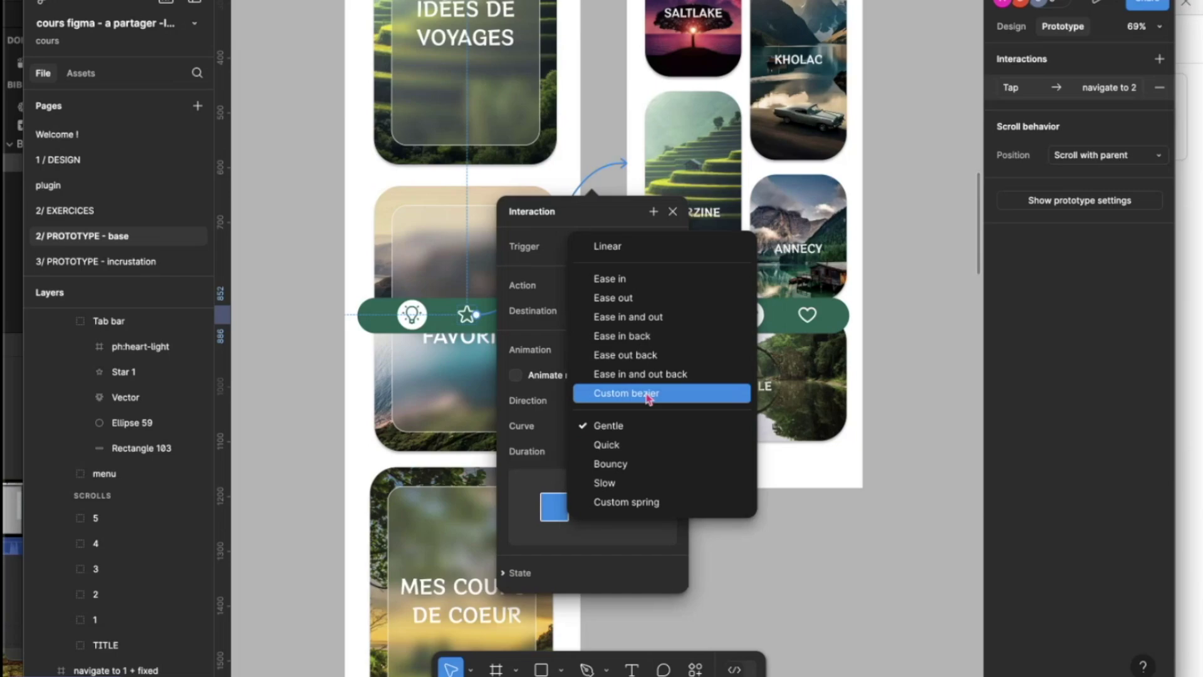
click(560, 399)
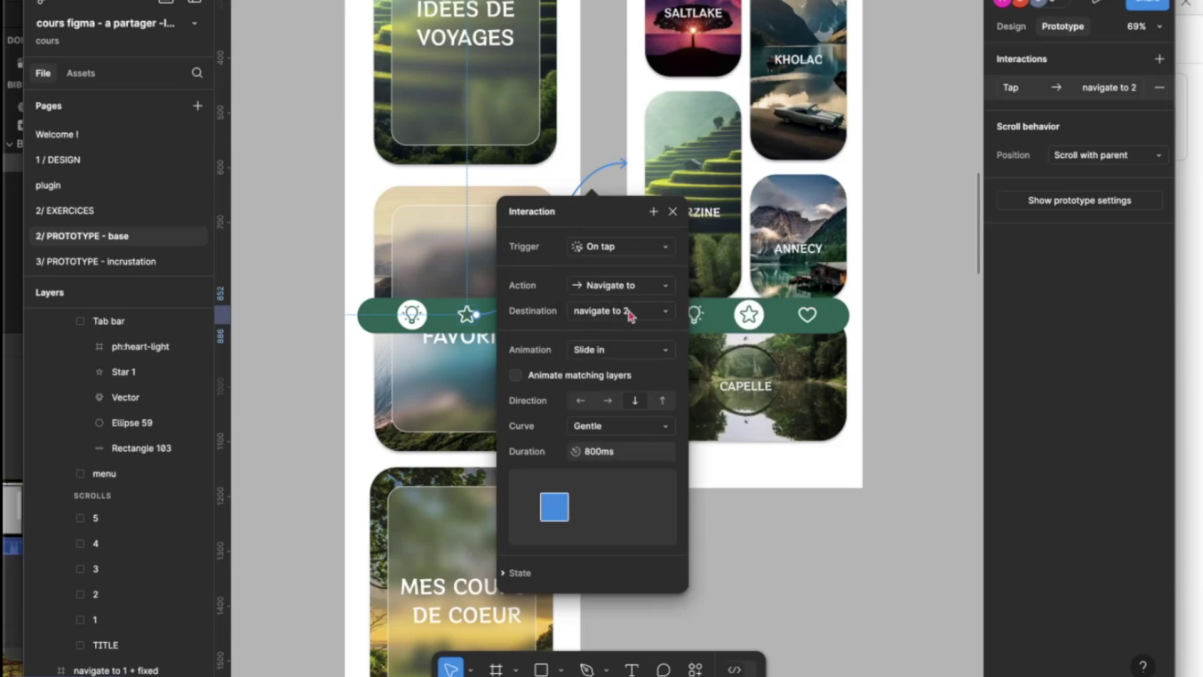
click(622, 351)
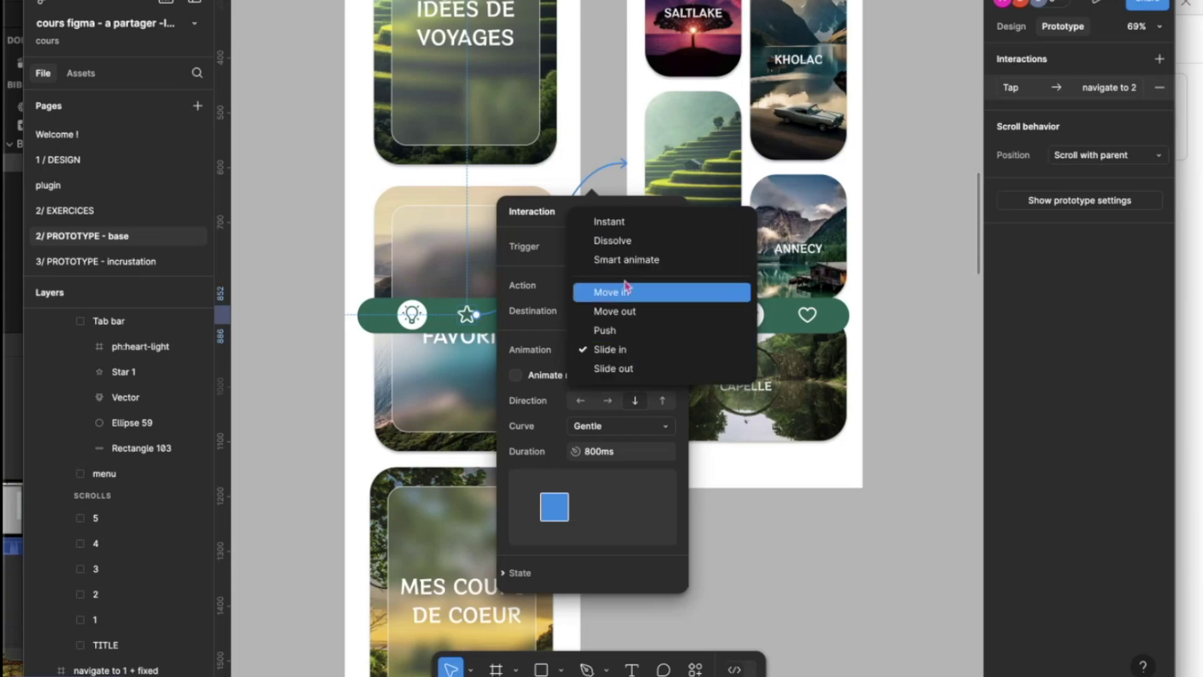
click(646, 268)
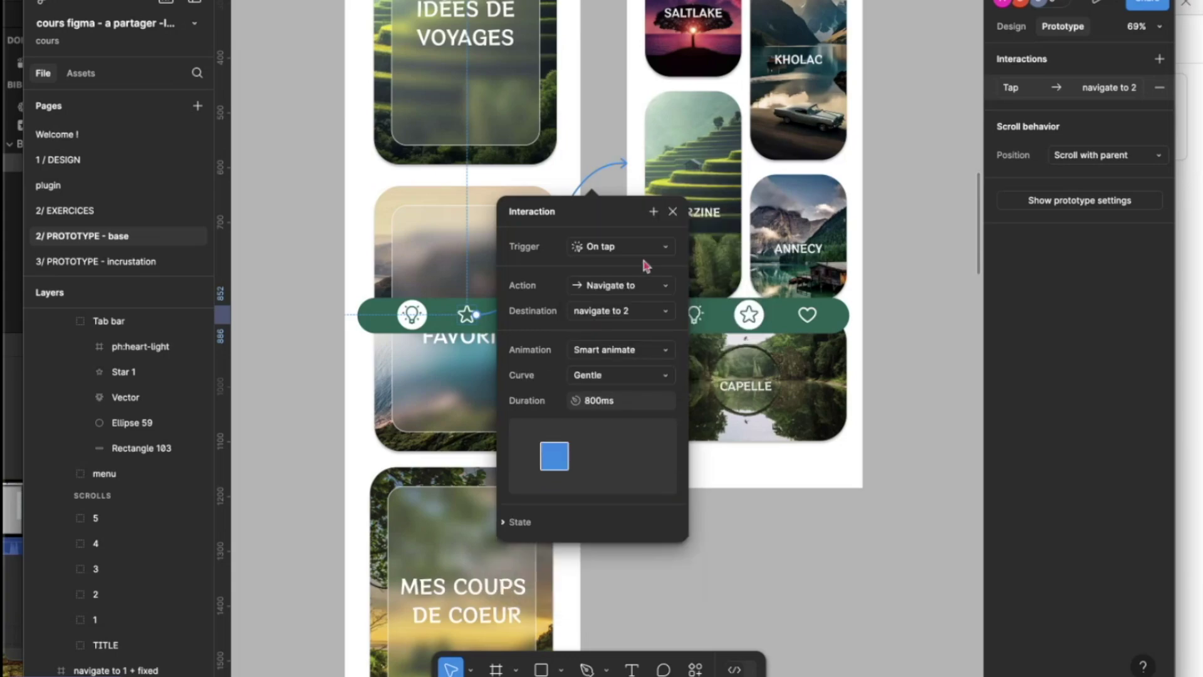
click(664, 317)
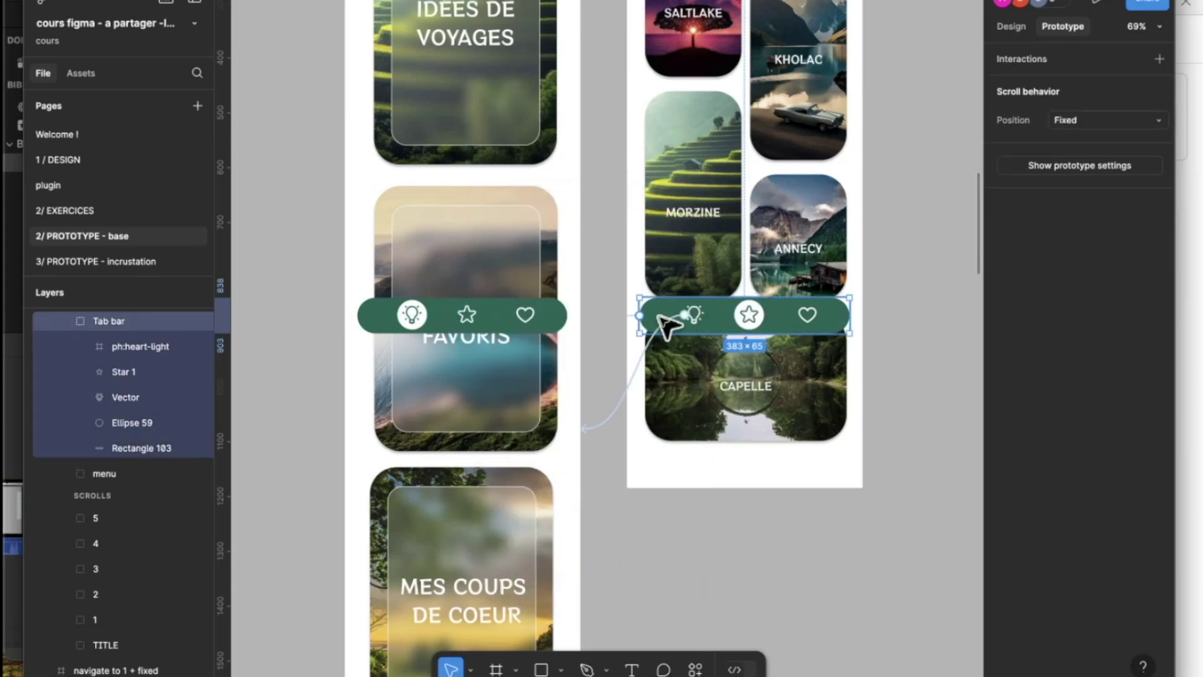
- Set the animation of the light bulb's interaction in the "navigate to 2" frame to Smart animate
click(643, 376)
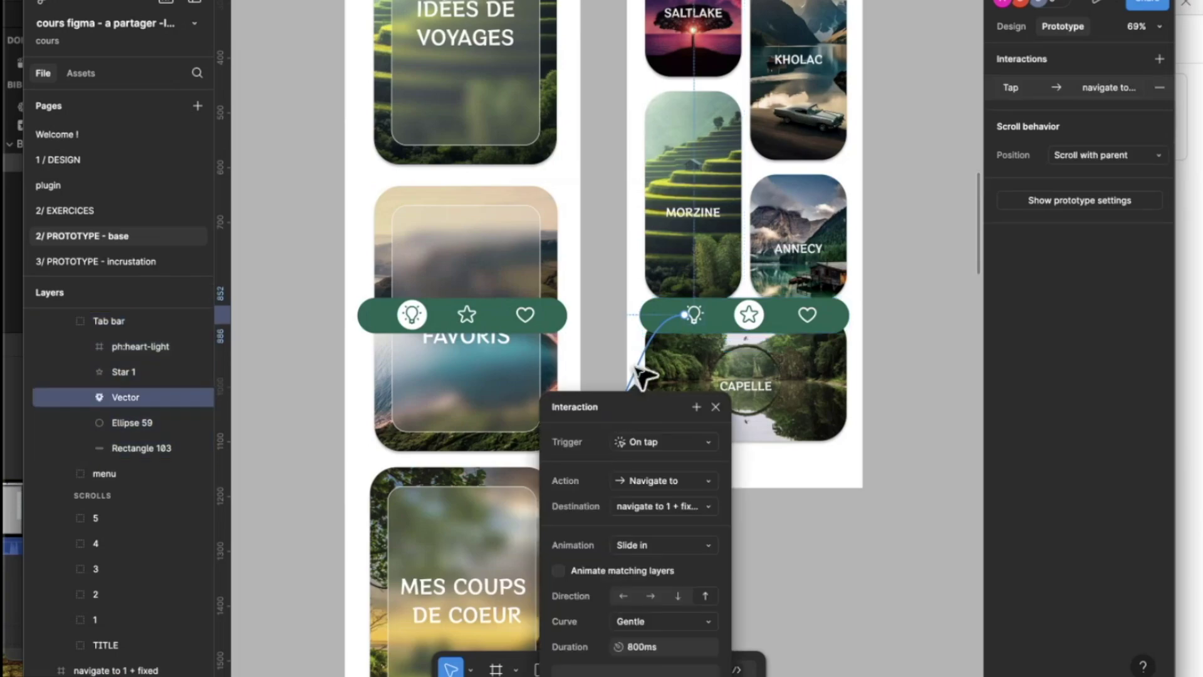
click(666, 546)
click(660, 454)
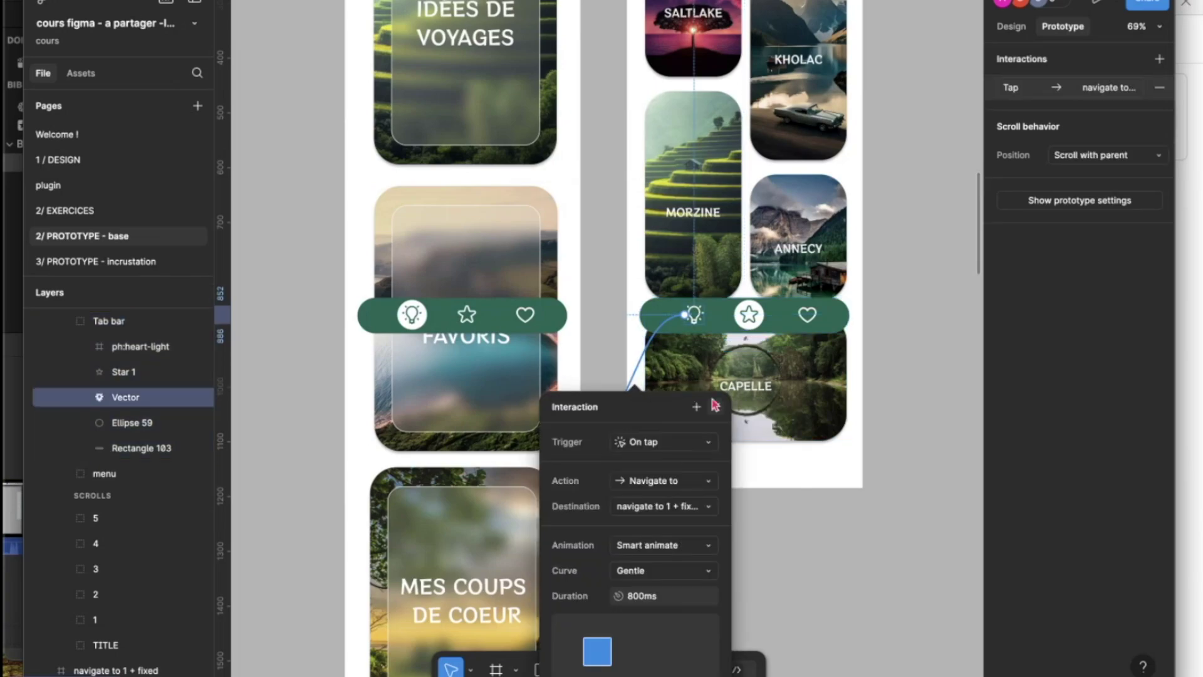
key(Escape)
- Preview Flow 28, test the Smart animate transitions by switching repeatedly between both screens with the star and light bulb icons, and close the preview
scroll(613, 374, up, 5)
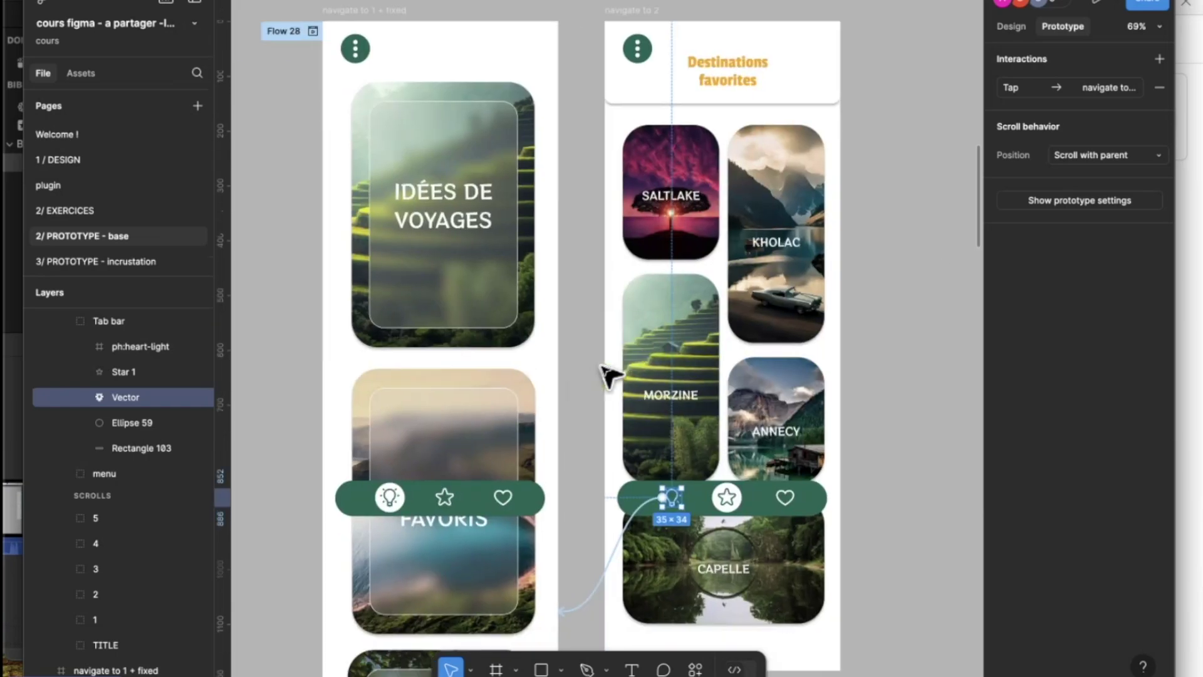
scroll(611, 375, left, 3)
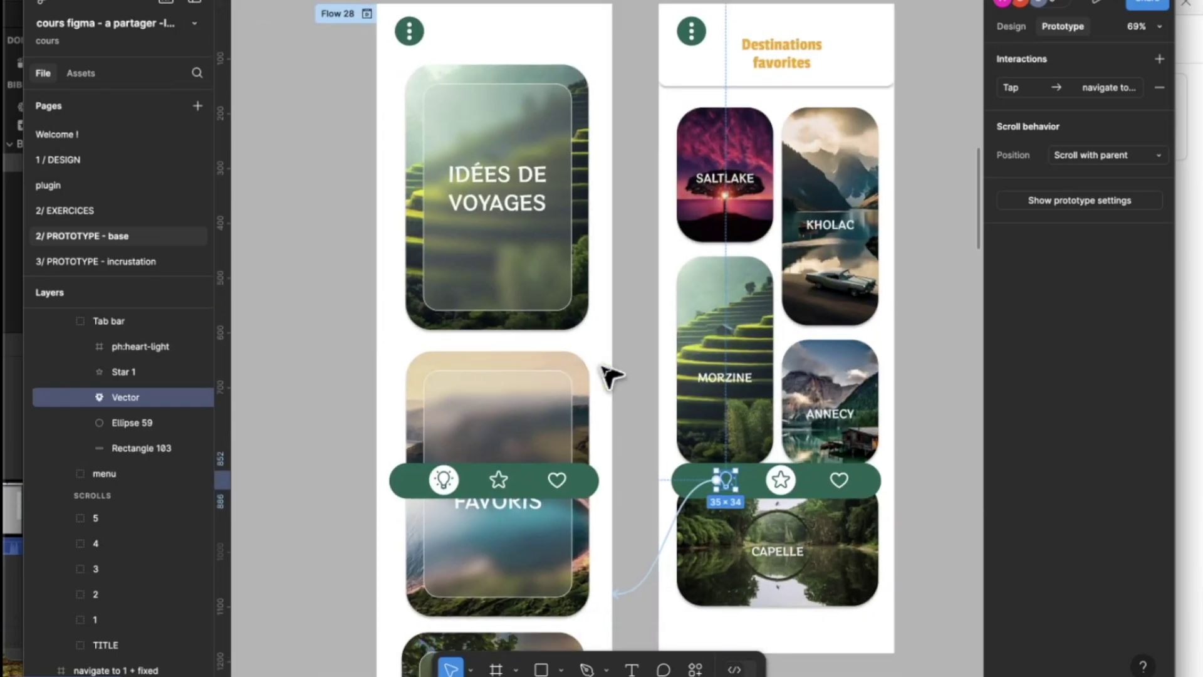
click(367, 13)
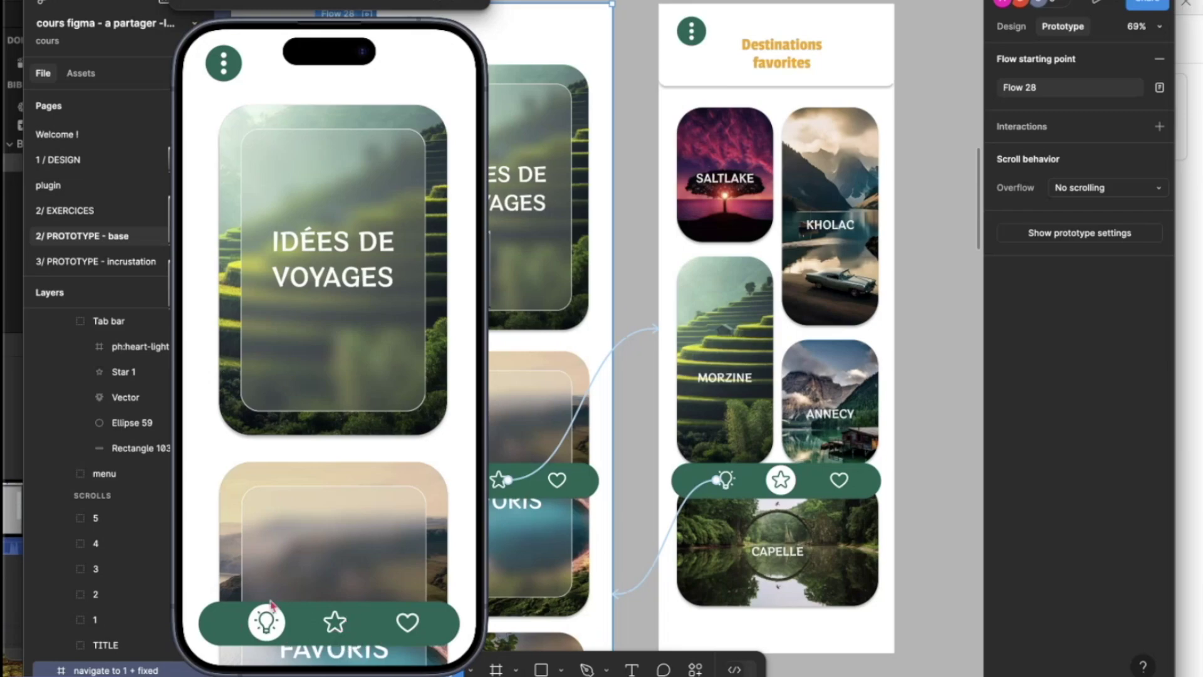
click(339, 623)
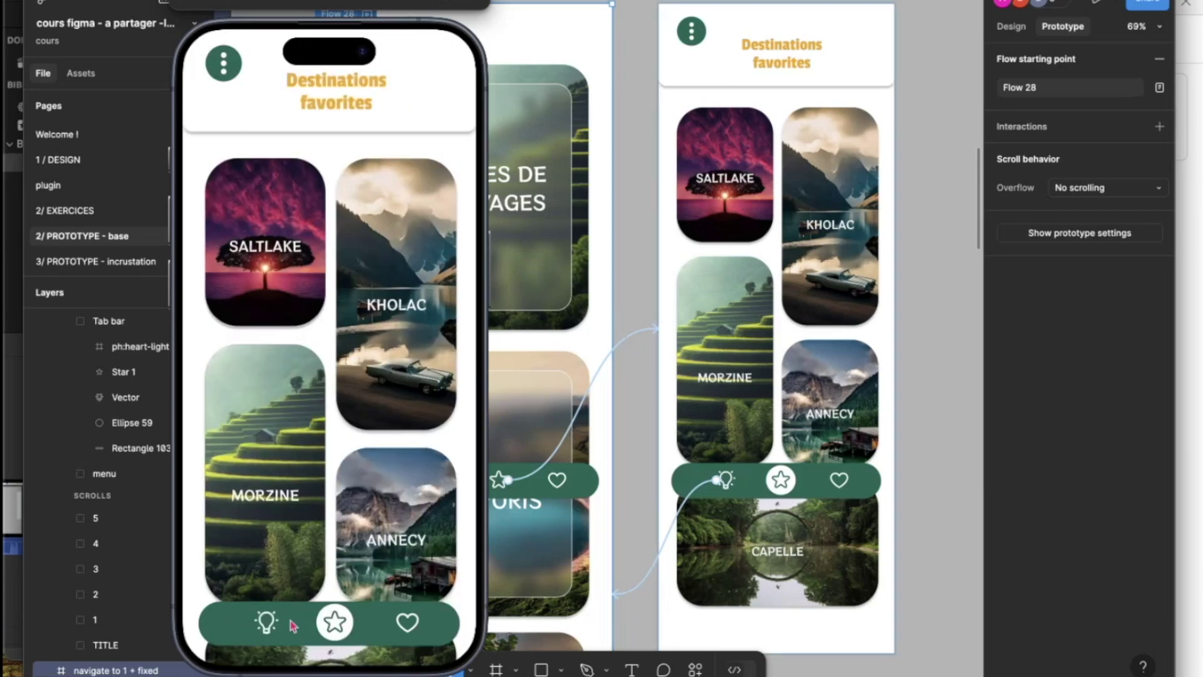
click(265, 623)
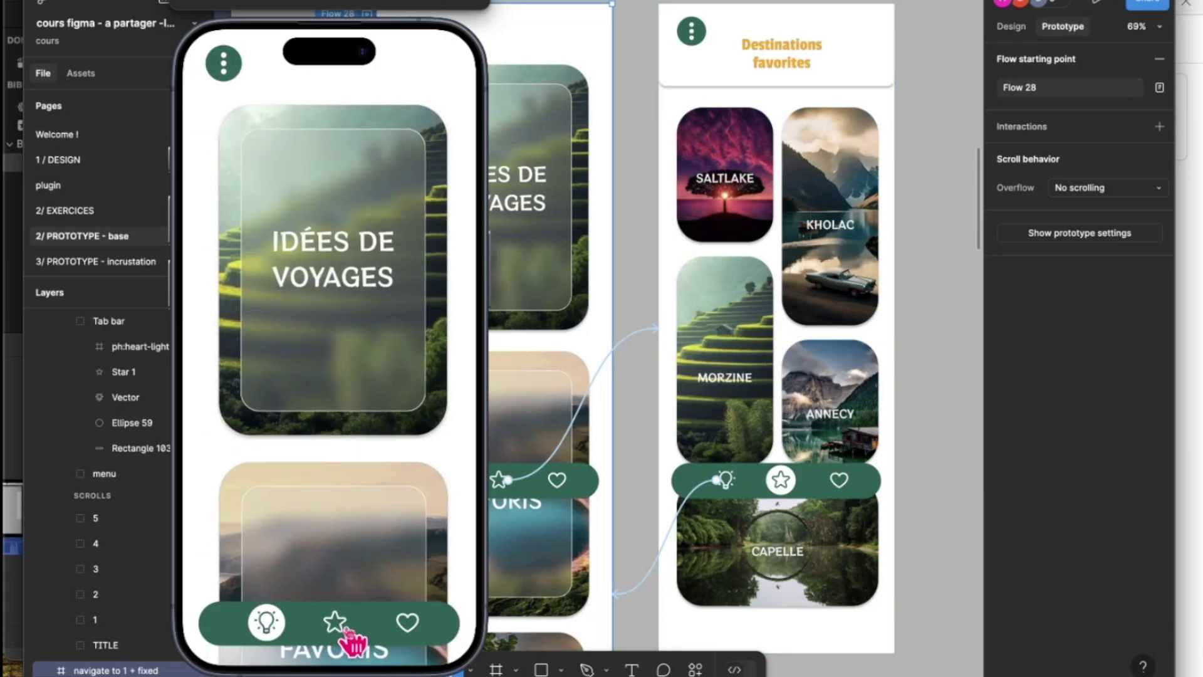
click(345, 628)
click(267, 624)
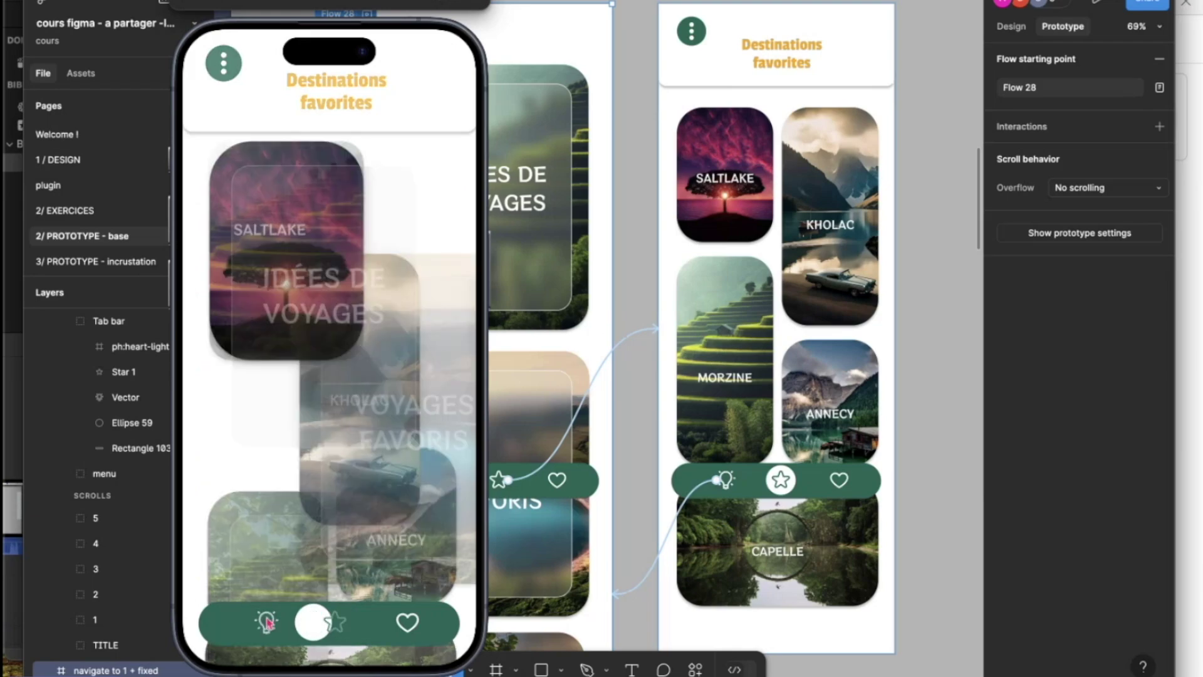
click(338, 623)
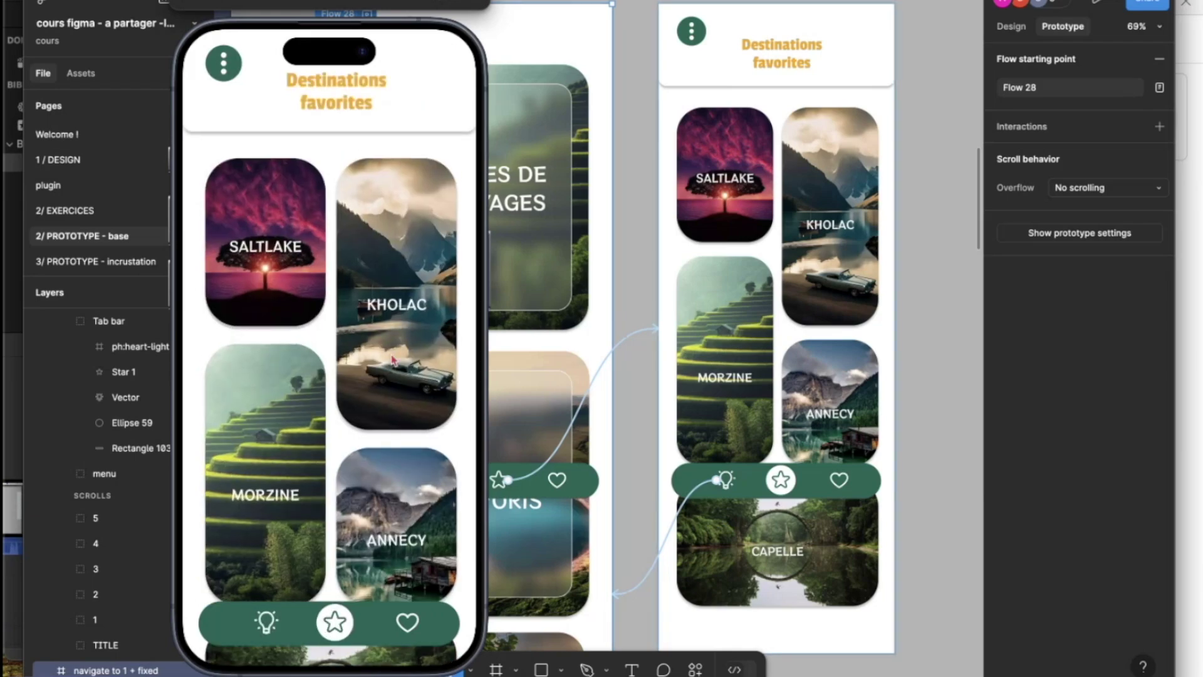
click(266, 624)
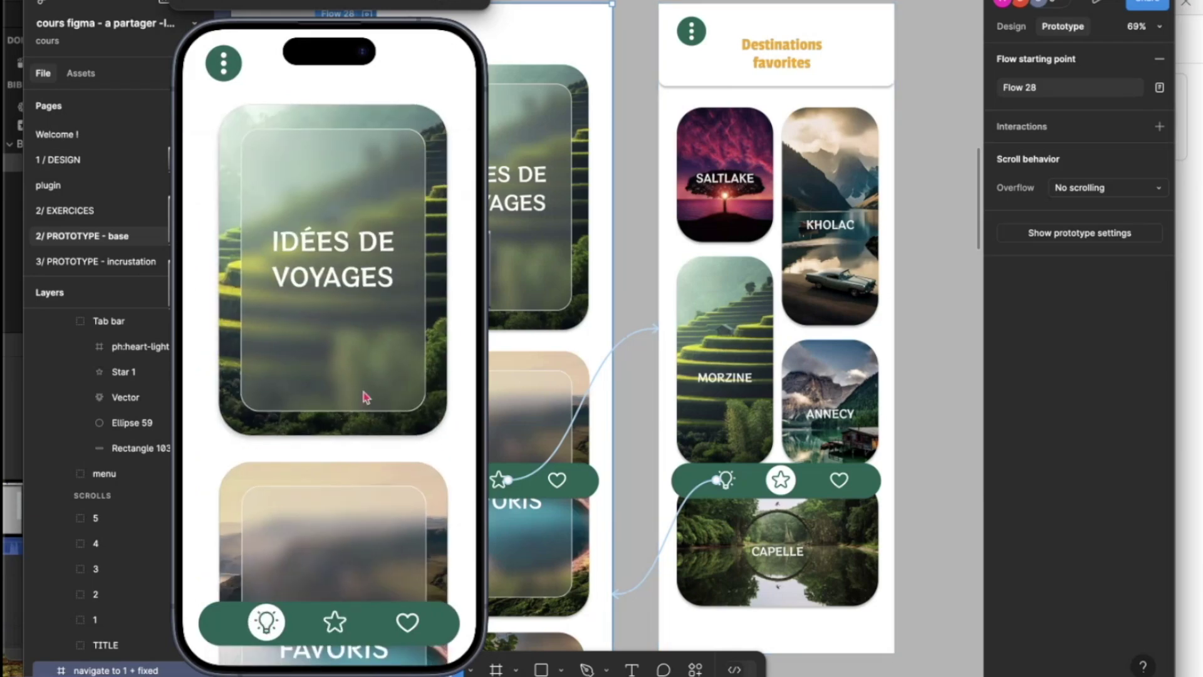
click(336, 624)
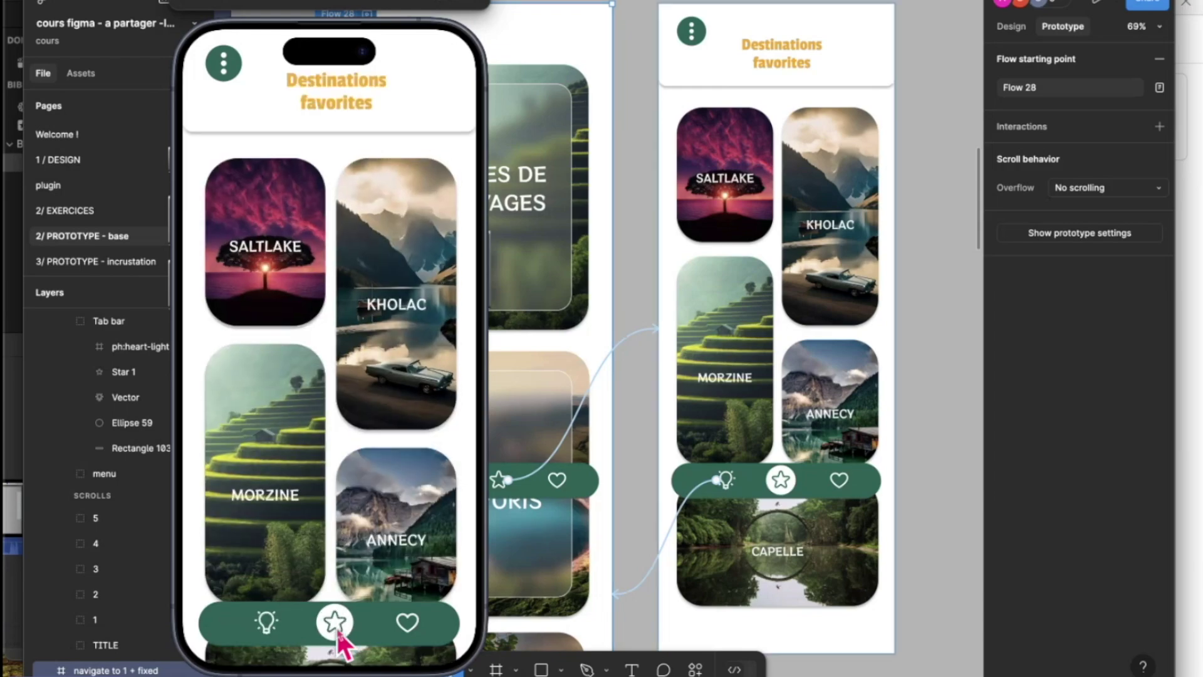
click(265, 625)
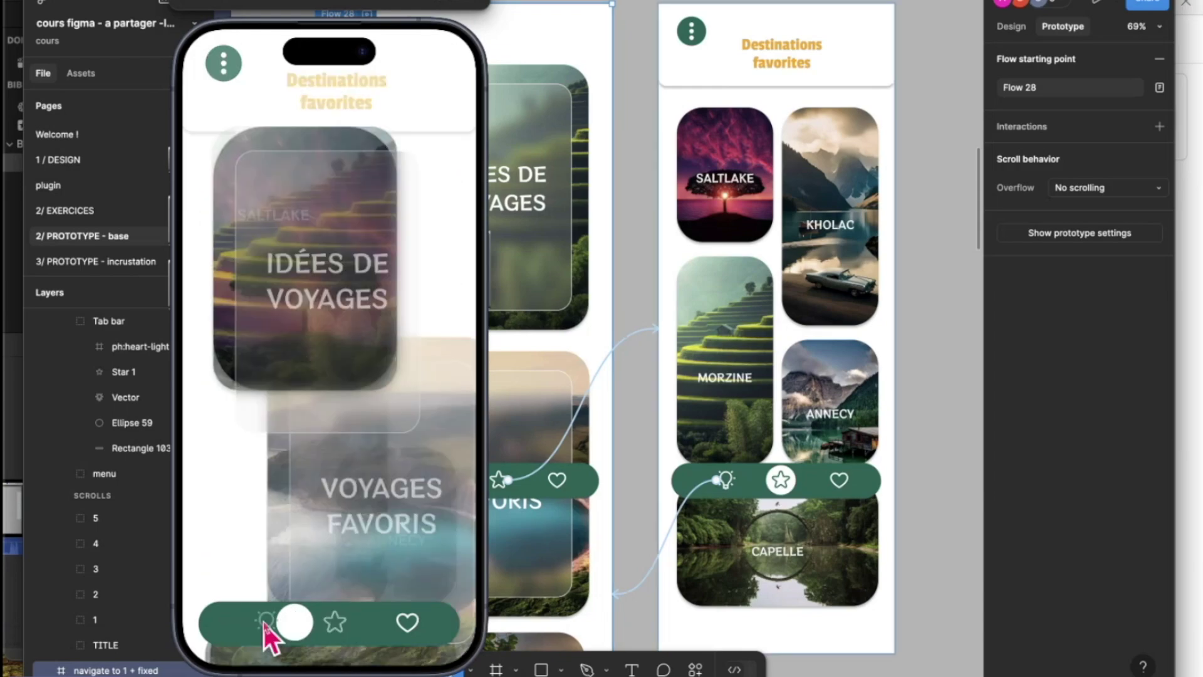
click(481, 4)
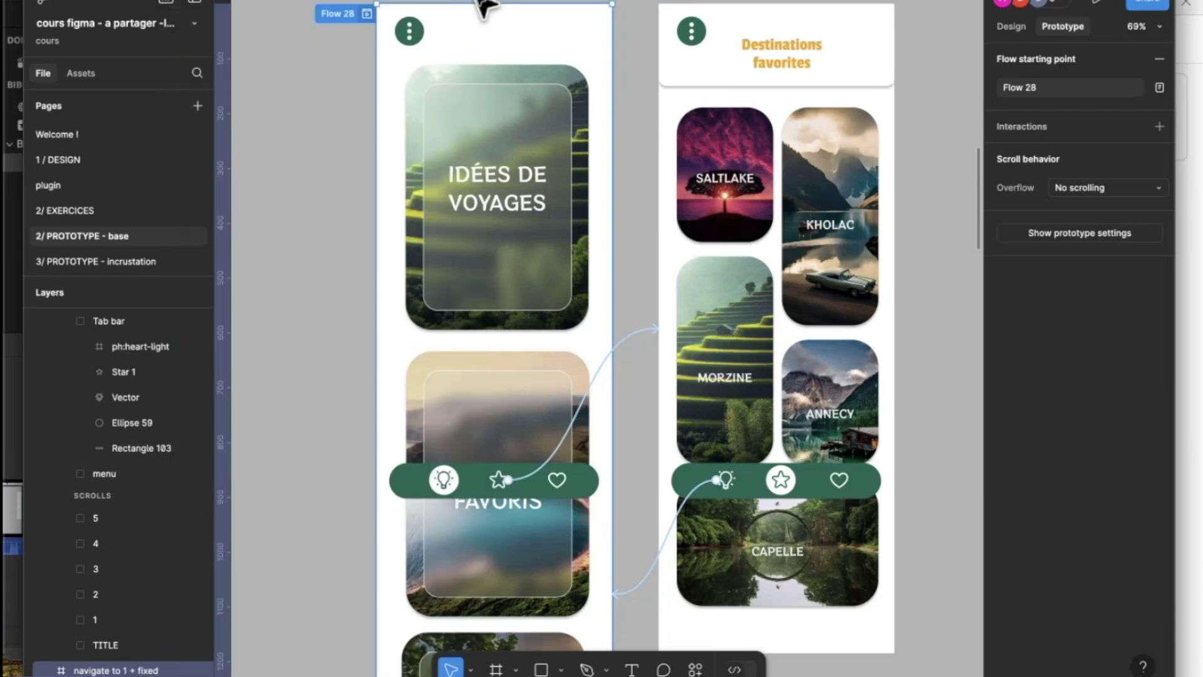